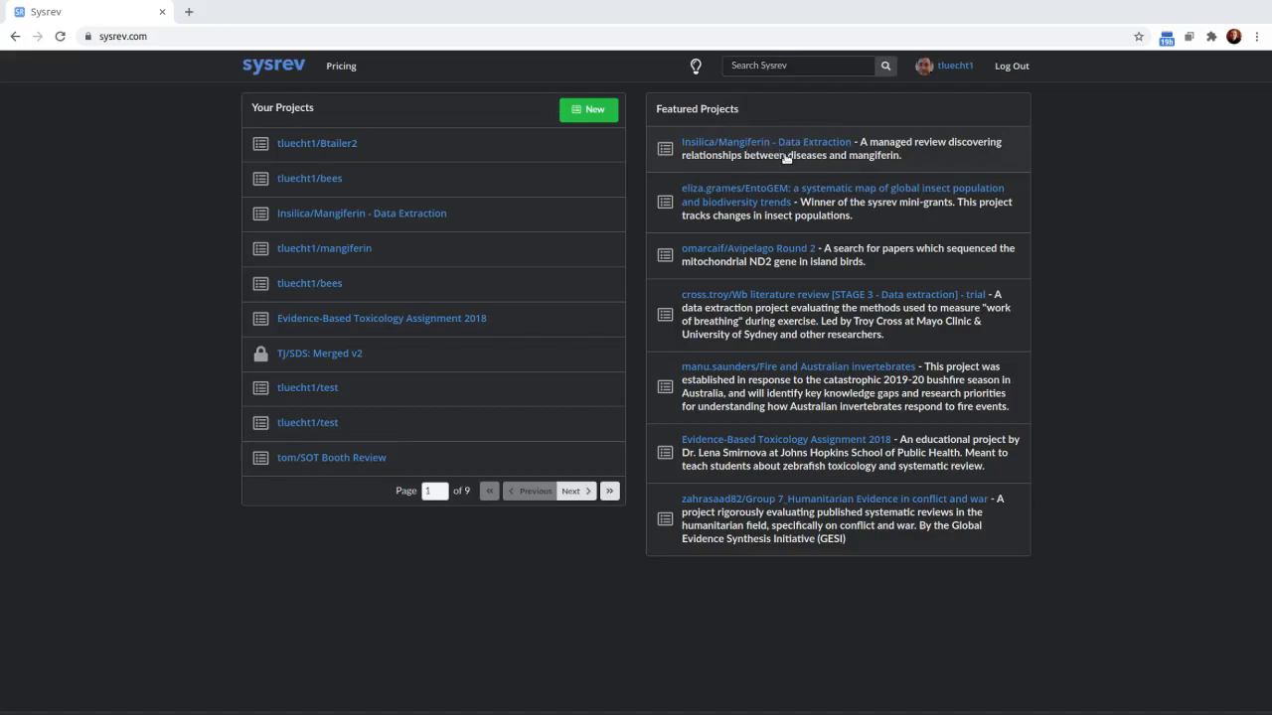
Open the featured Insilica/Mangiferin - Data Extraction project and look through its overview, including the review status and member activity.
click(873, 161)
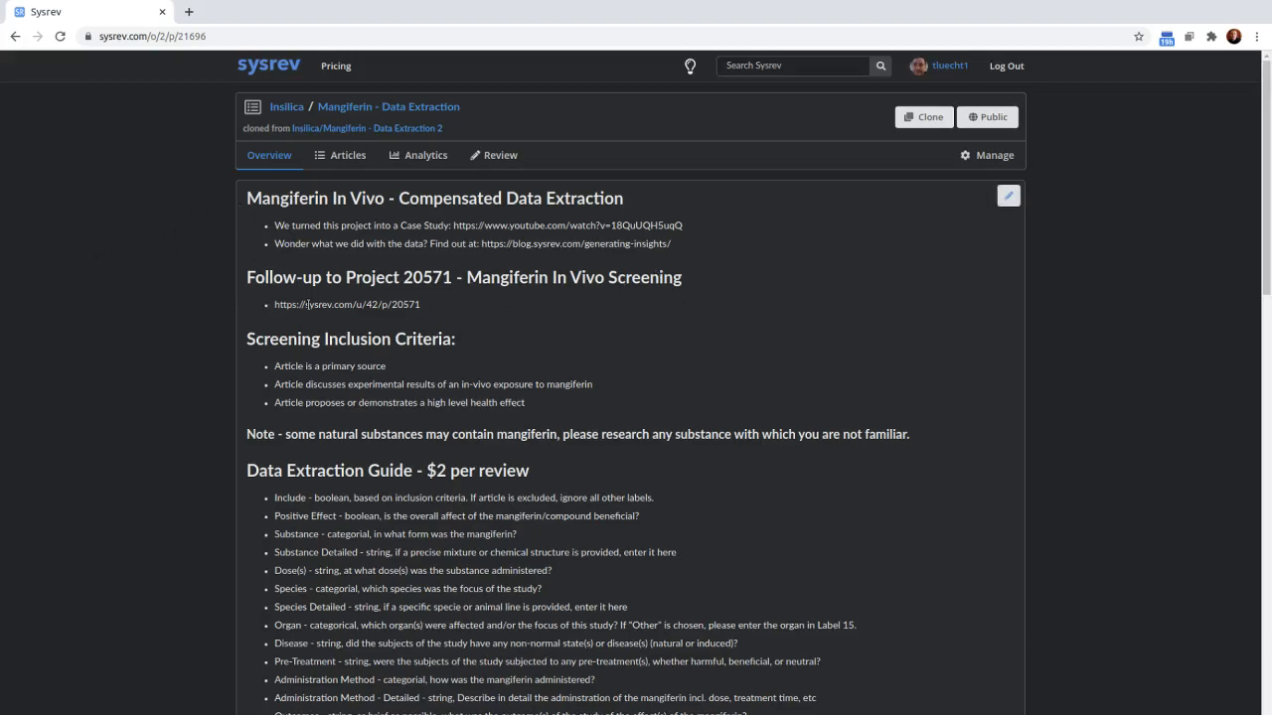
scroll(211, 302, down, 3)
scroll(211, 298, down, 4)
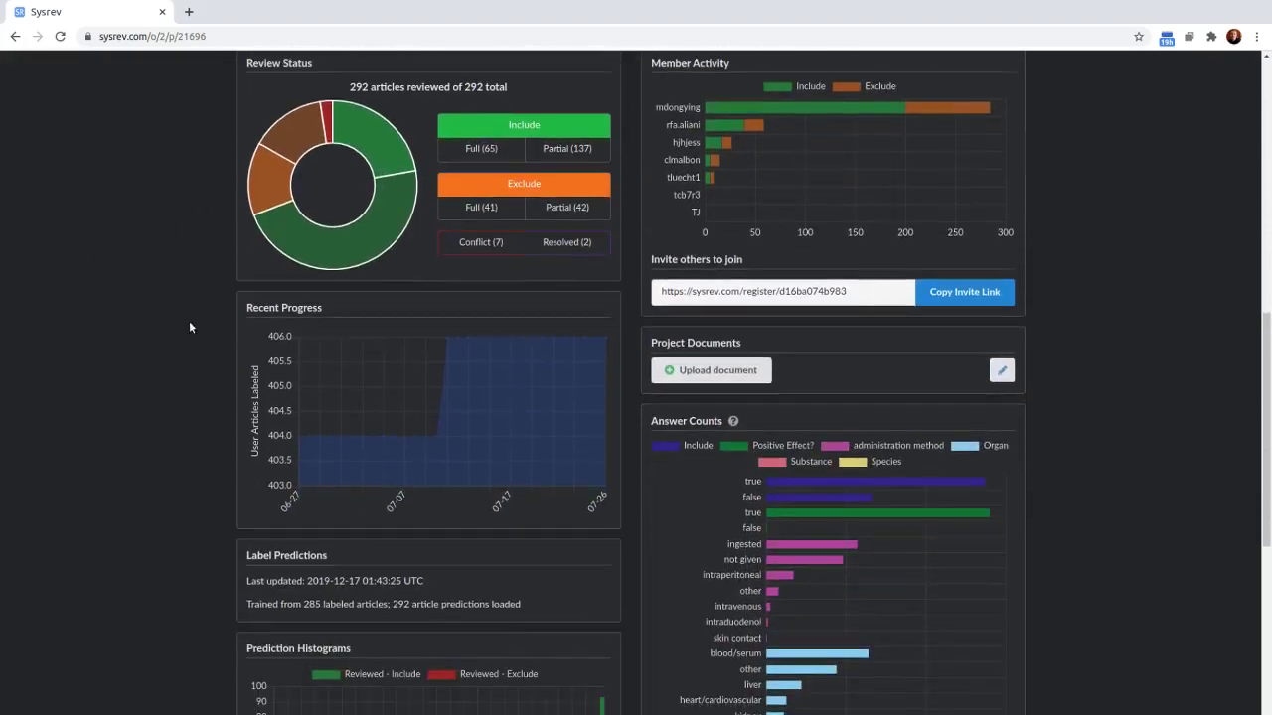
scroll(134, 355, up, 2)
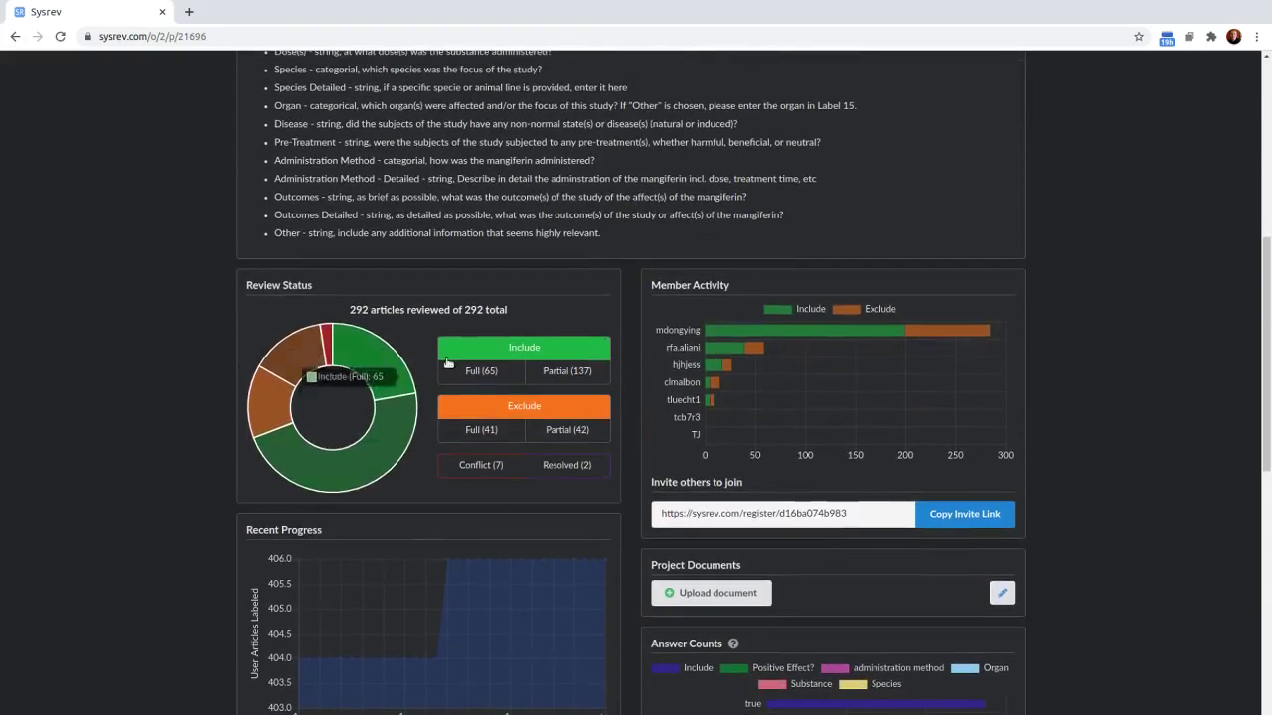
scroll(630, 396, up, 5)
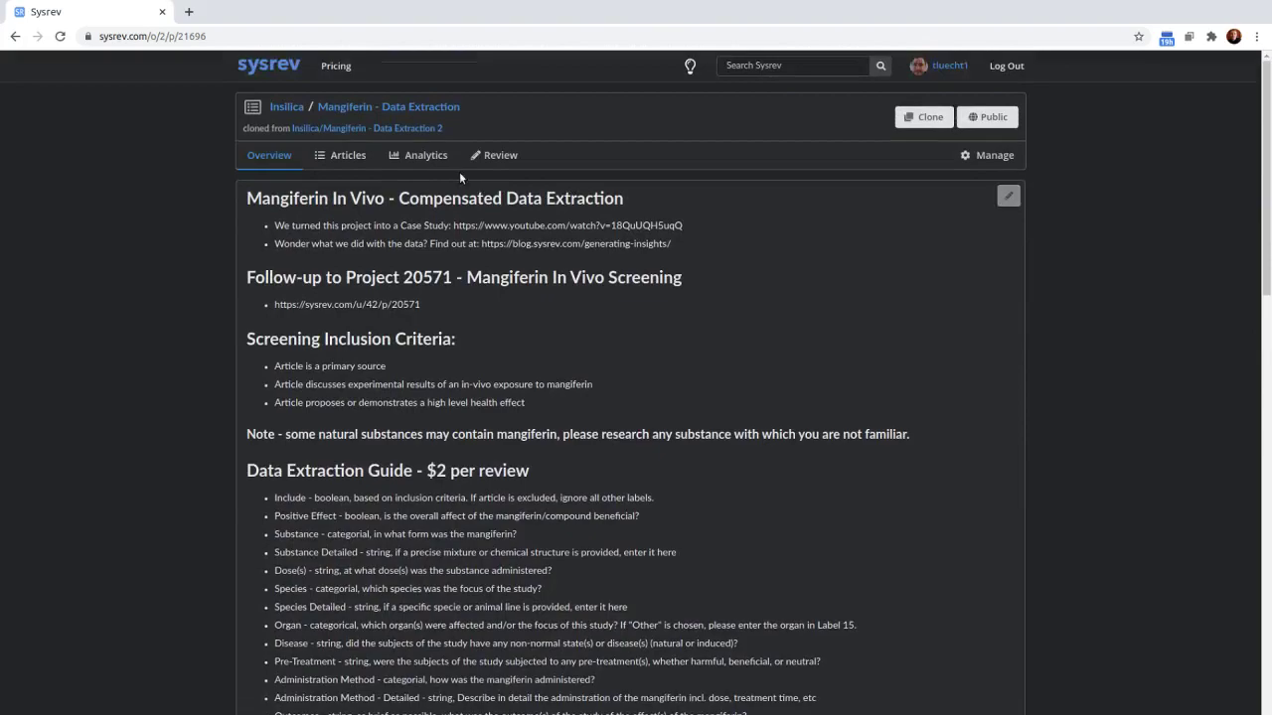
scroll(584, 410, down, 1)
scroll(584, 411, down, 3)
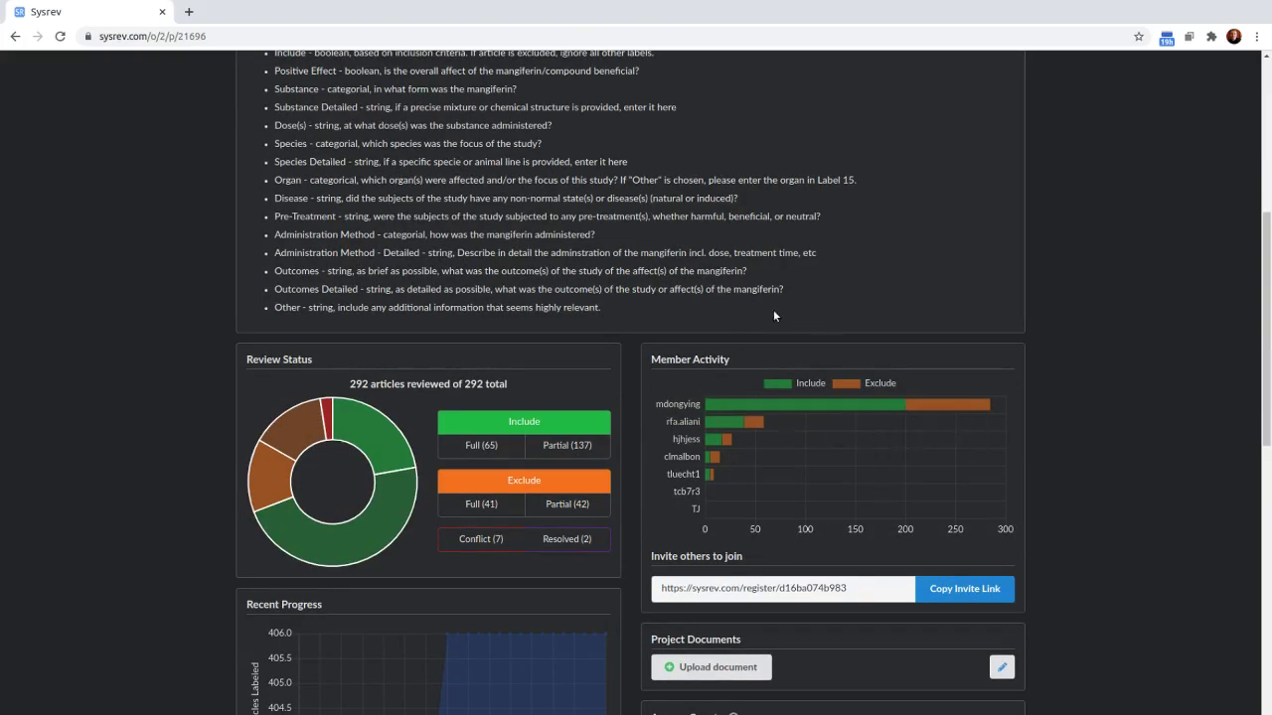
scroll(709, 289, up, 5)
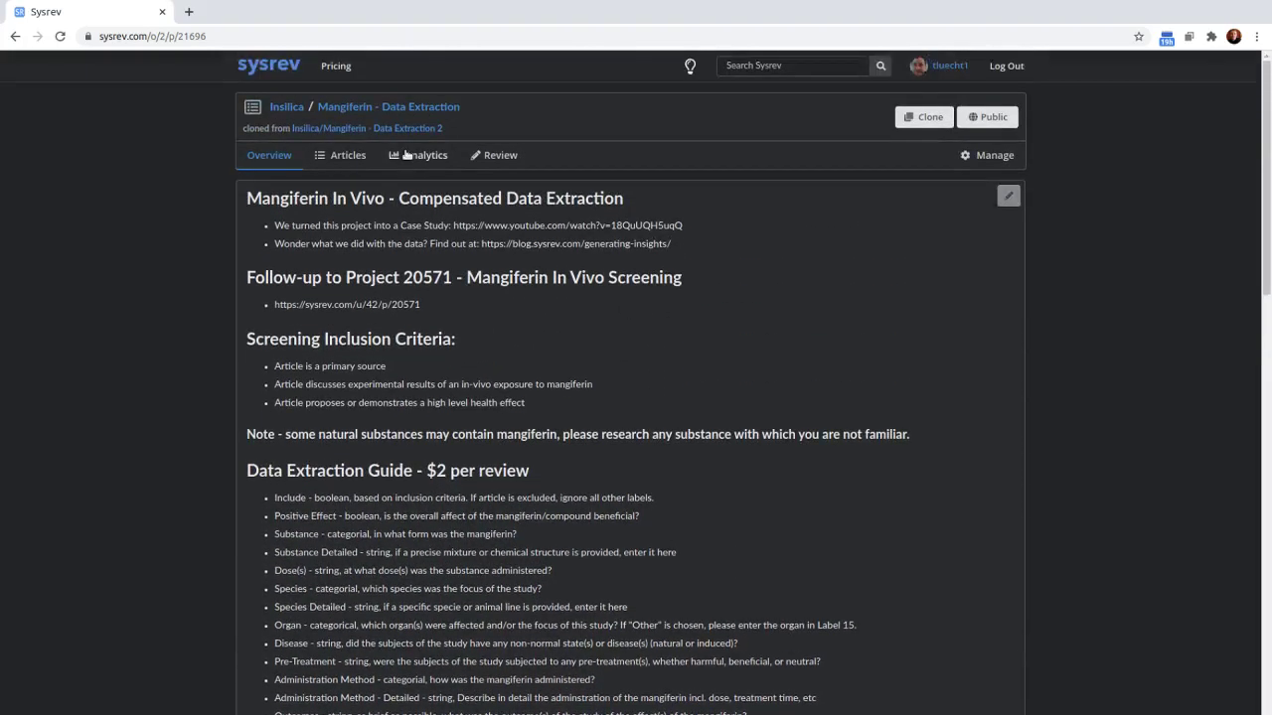
Open the project's concordance analytics and enlarge the page to 125%.
click(407, 155)
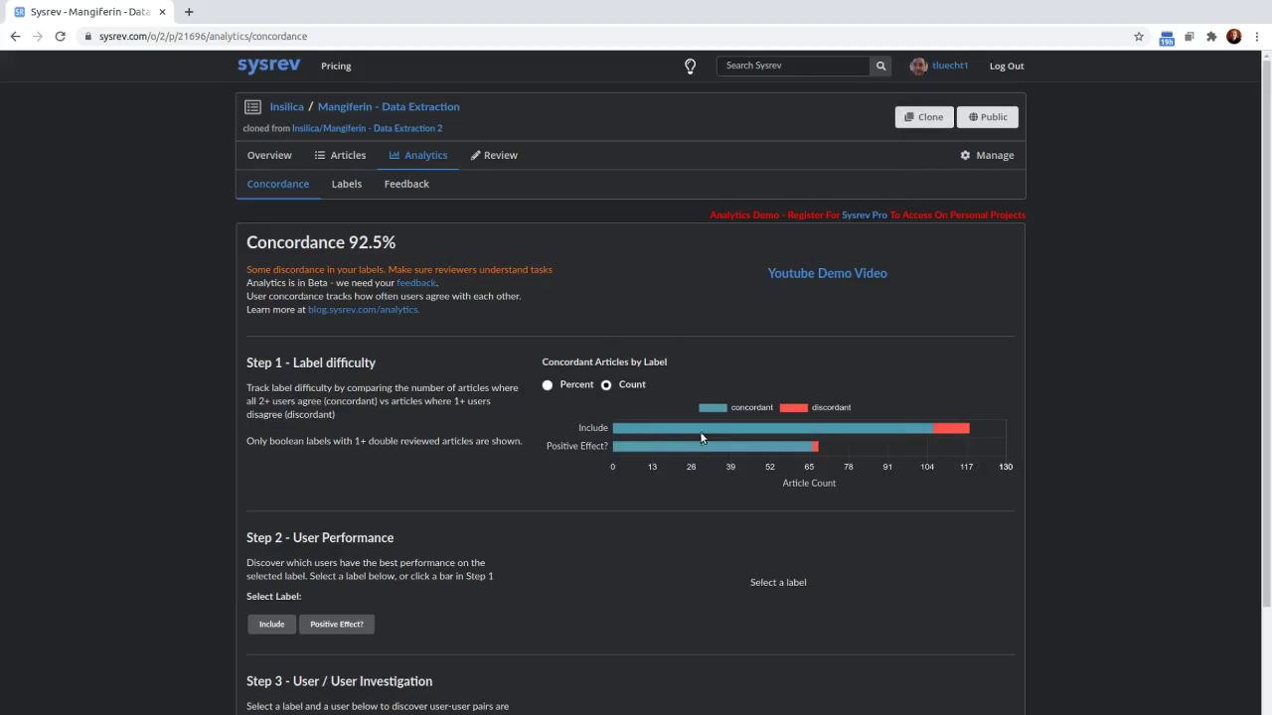
key(ctrl+plus)
key(ctrl+plus)
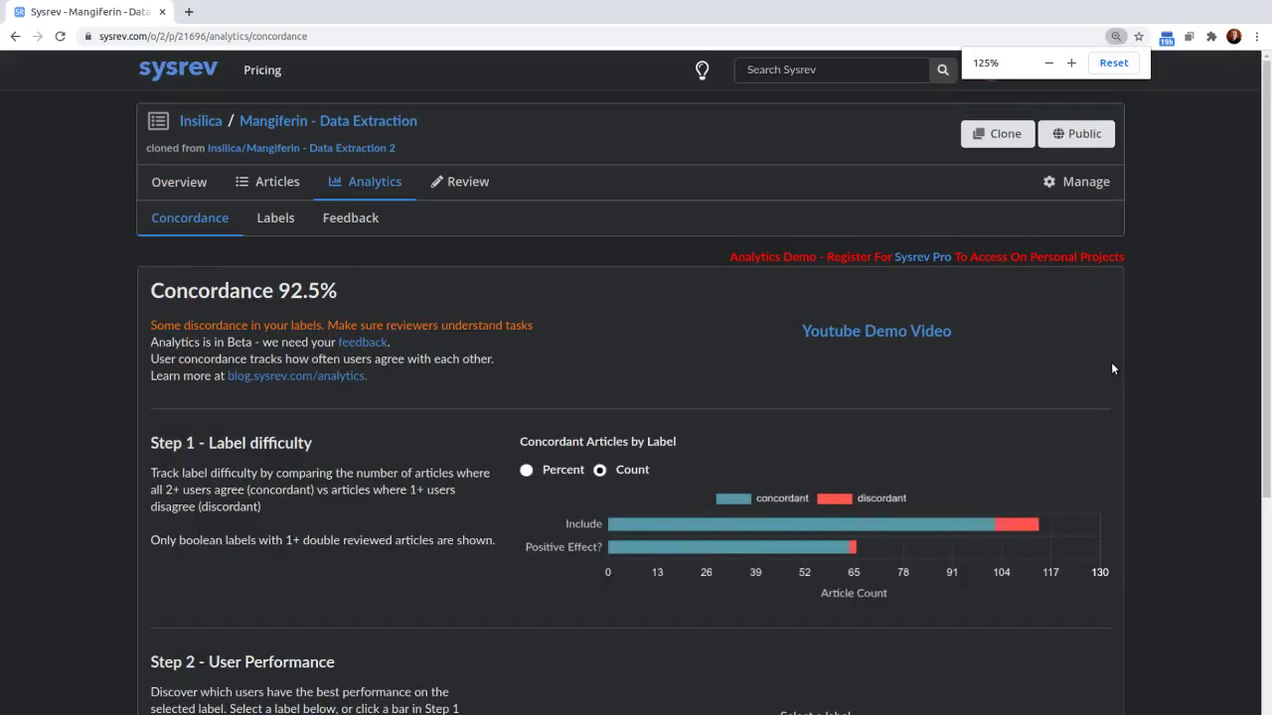
Examine the label difficulty chart and display the concordant articles by label as Percent.
scroll(1110, 361, down, 1)
mouse_move(880, 418)
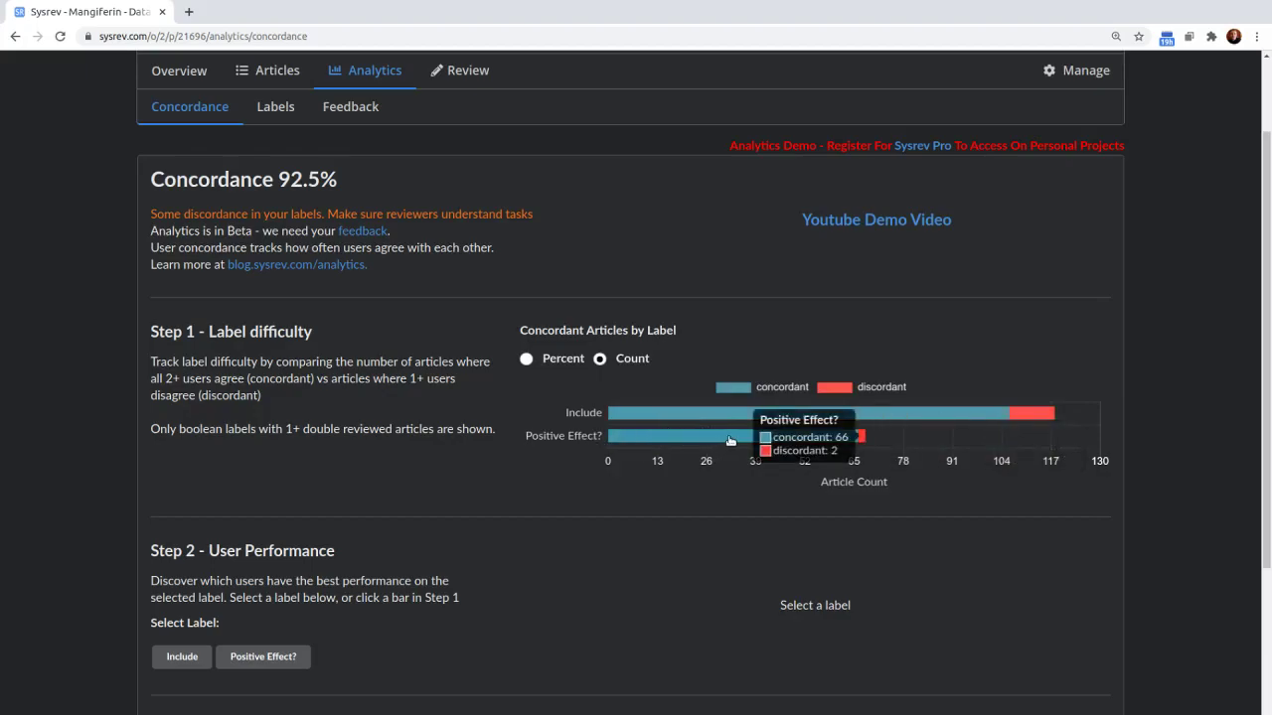
click(528, 360)
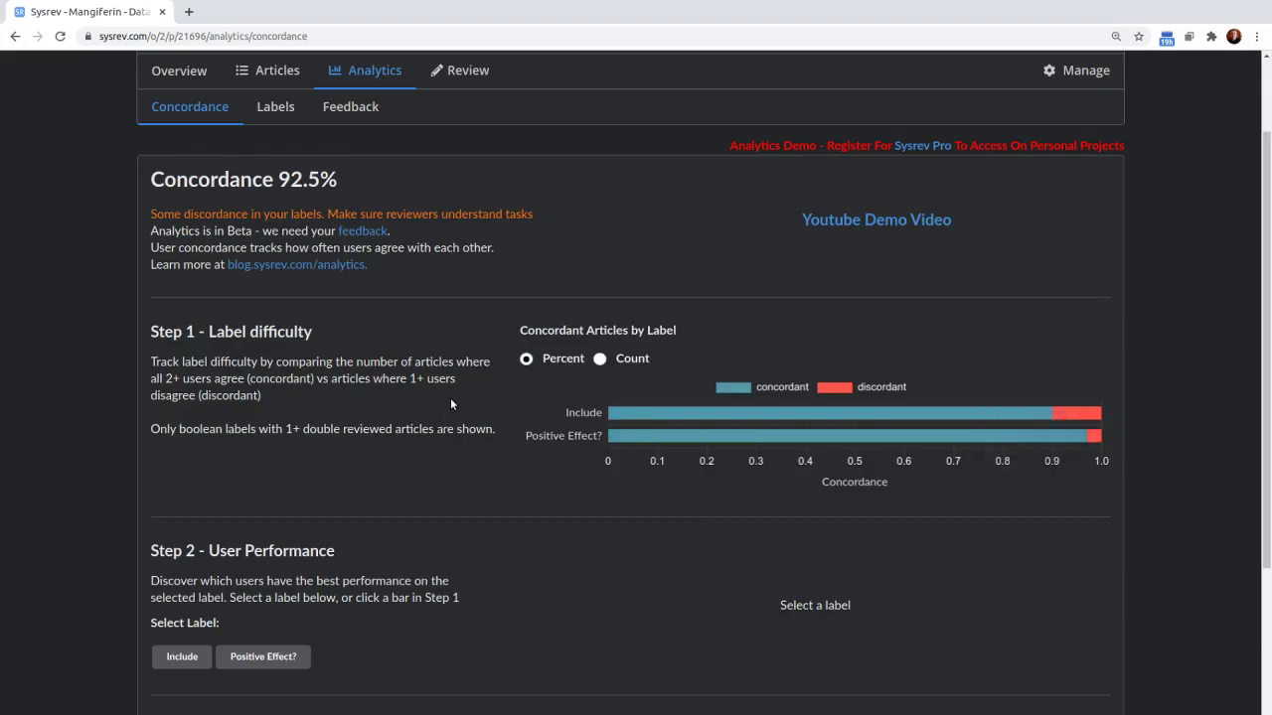
Show user performance on the Include label and compare its Percent and Count views, ending on Count.
scroll(187, 661, down, 2)
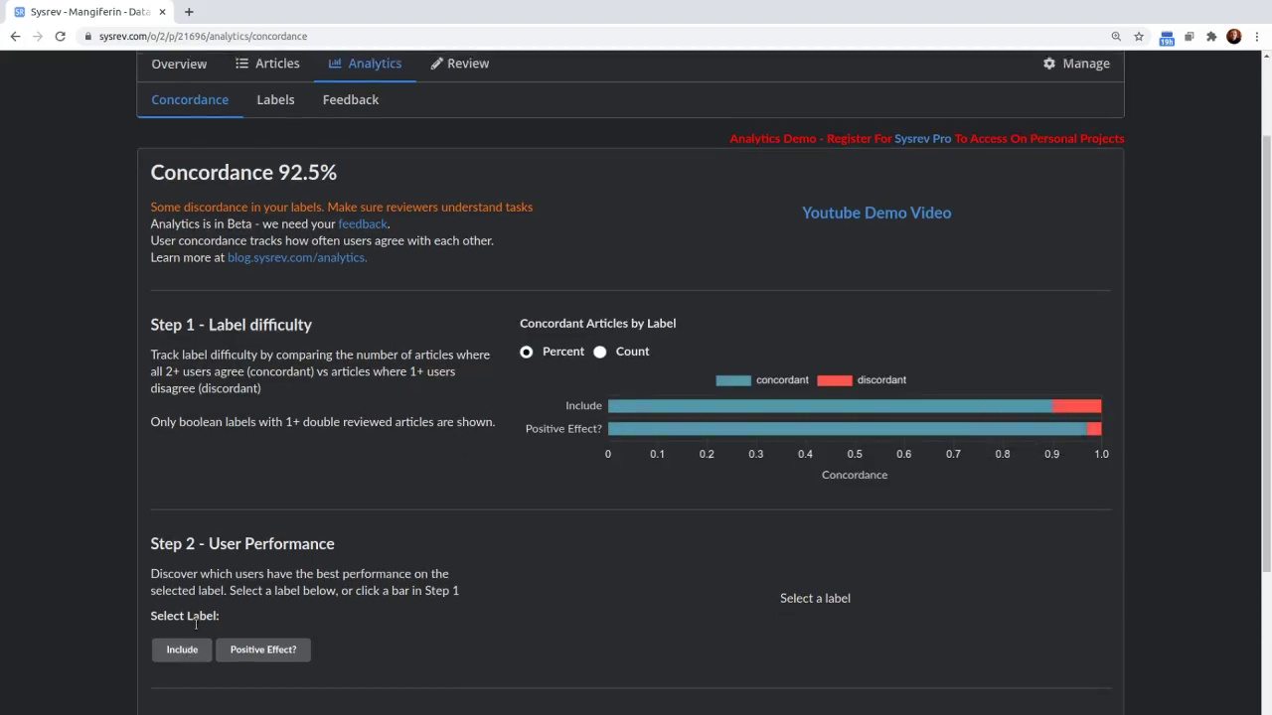
click(187, 549)
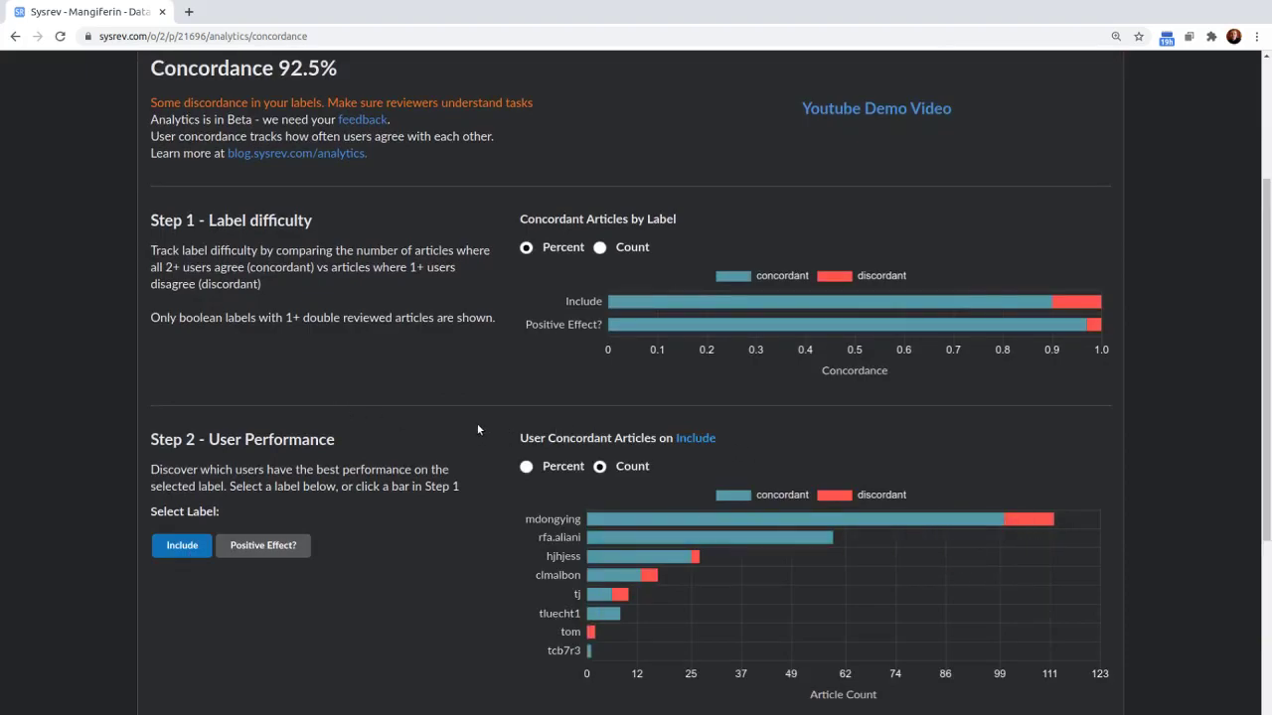
click(525, 466)
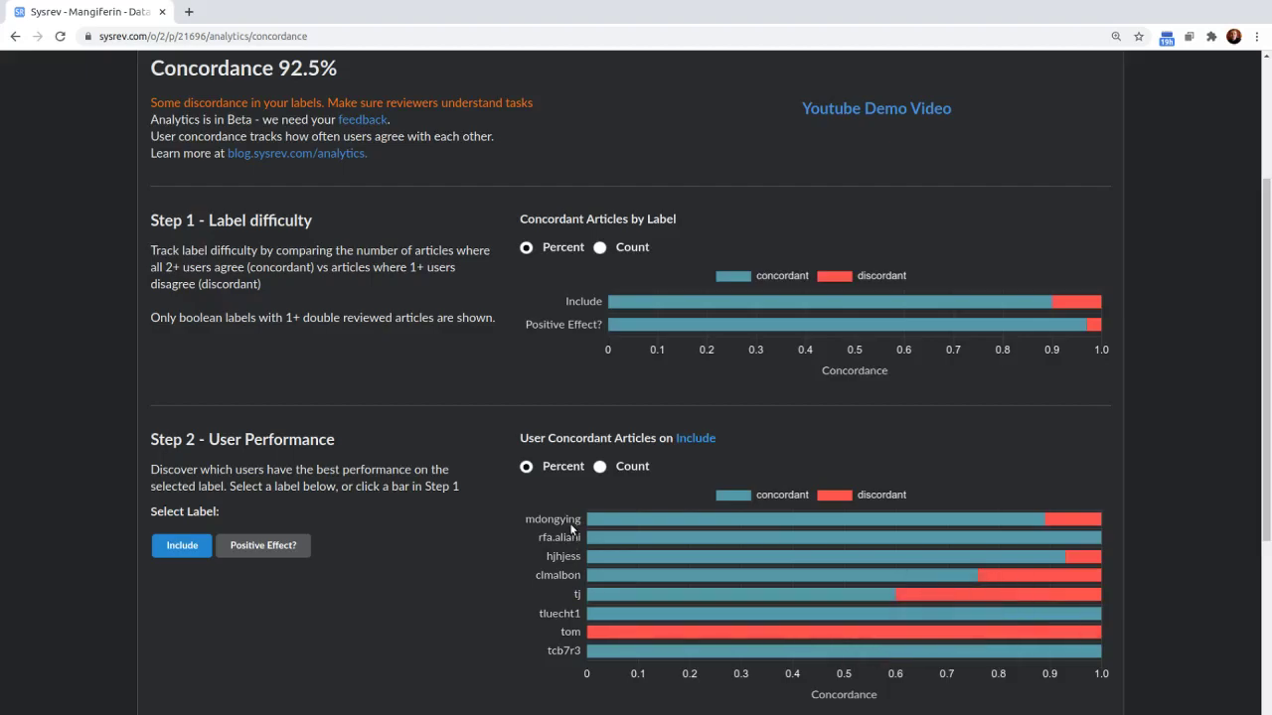
click(599, 467)
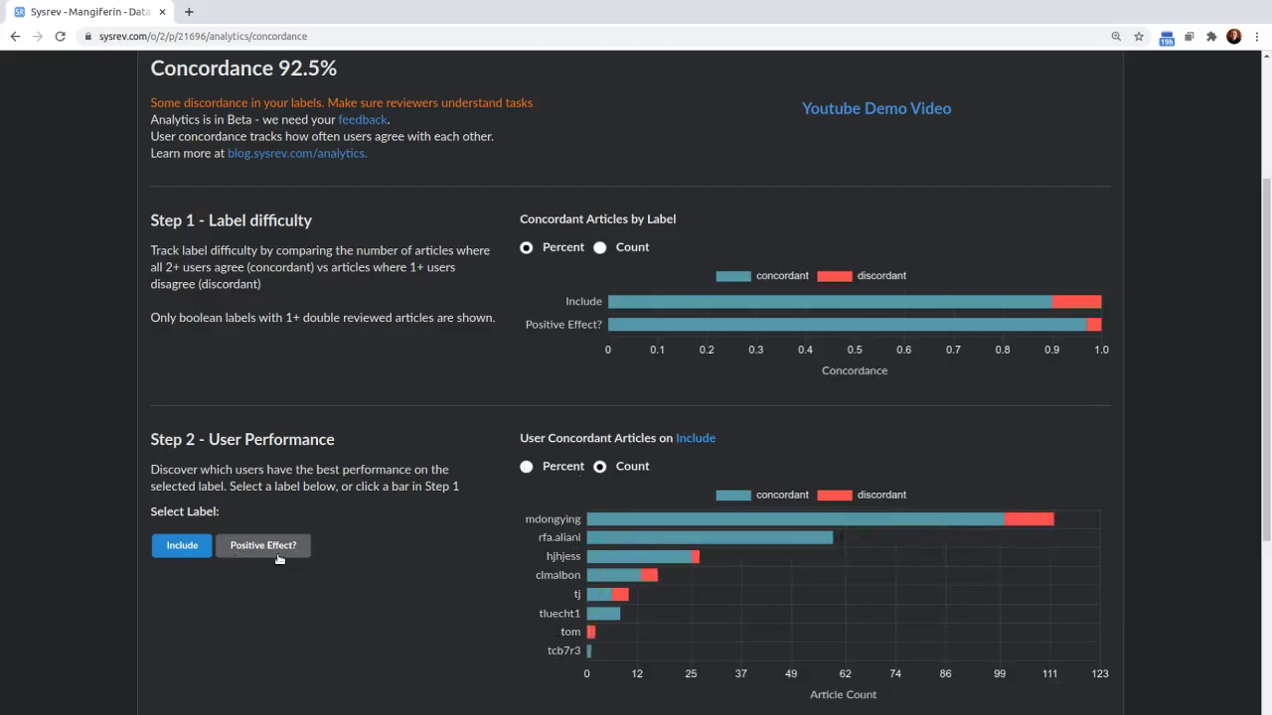
click(549, 467)
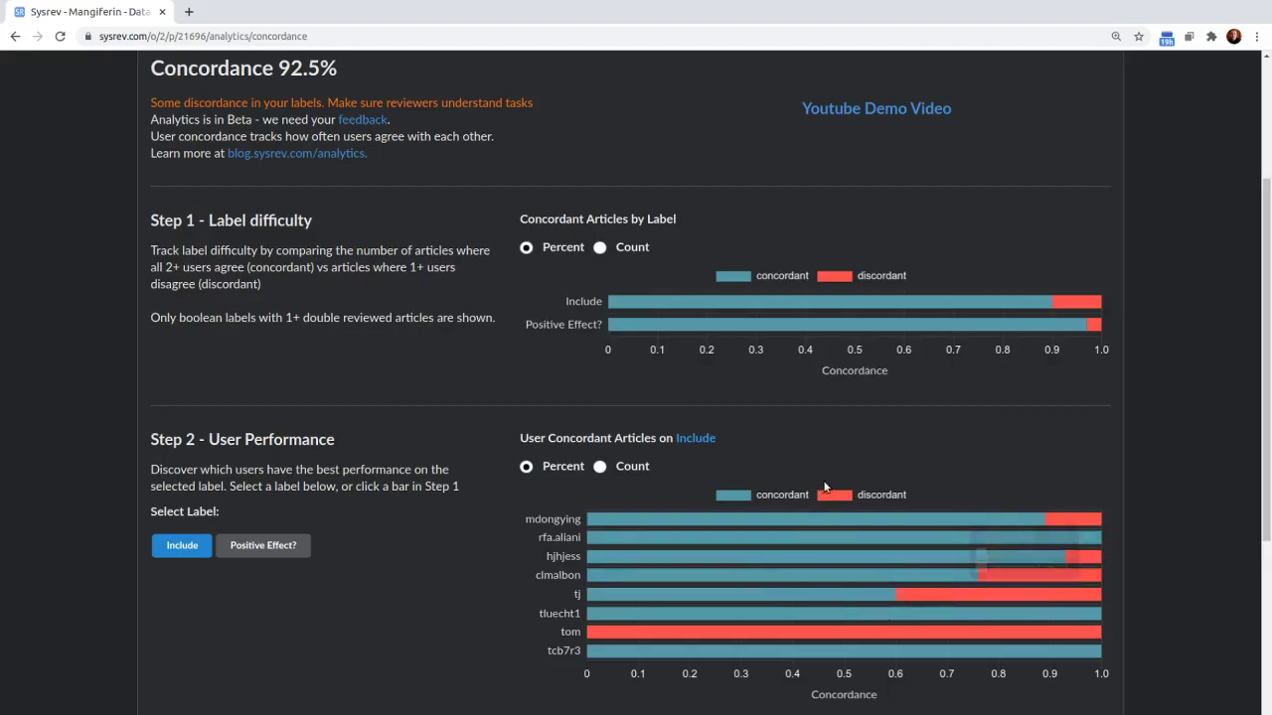
click(614, 466)
mouse_move(974, 527)
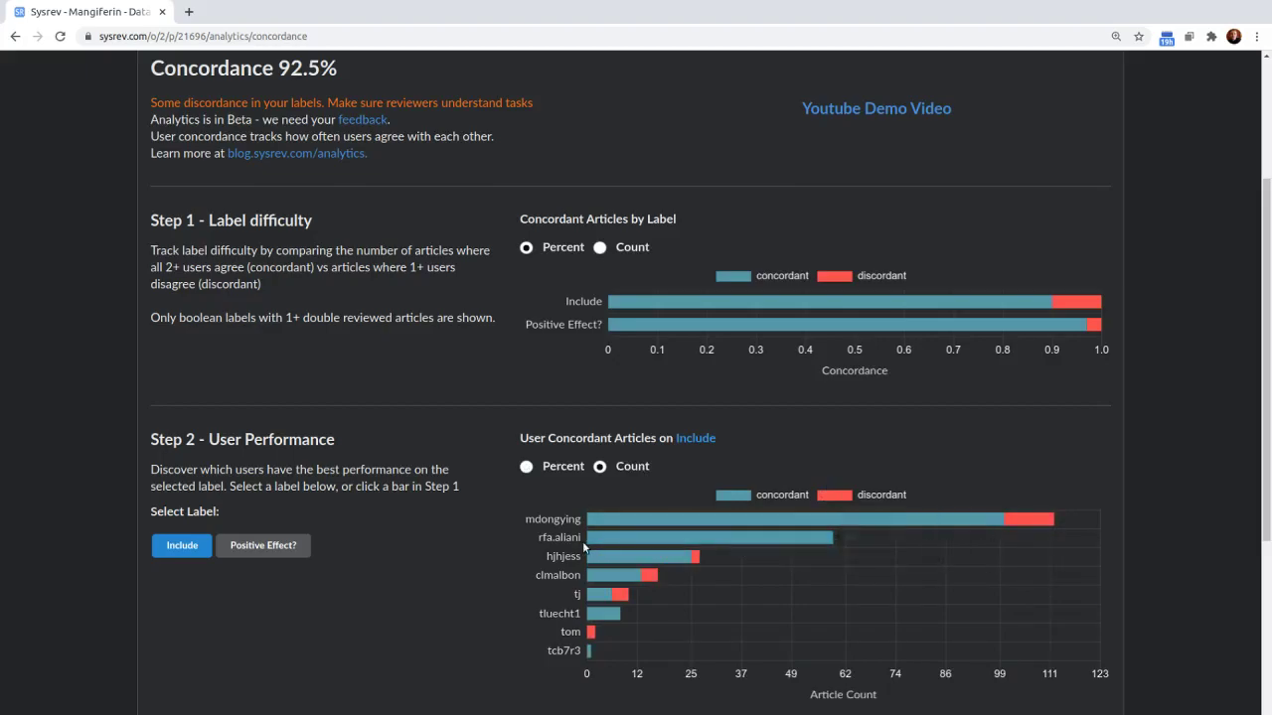
mouse_move(664, 542)
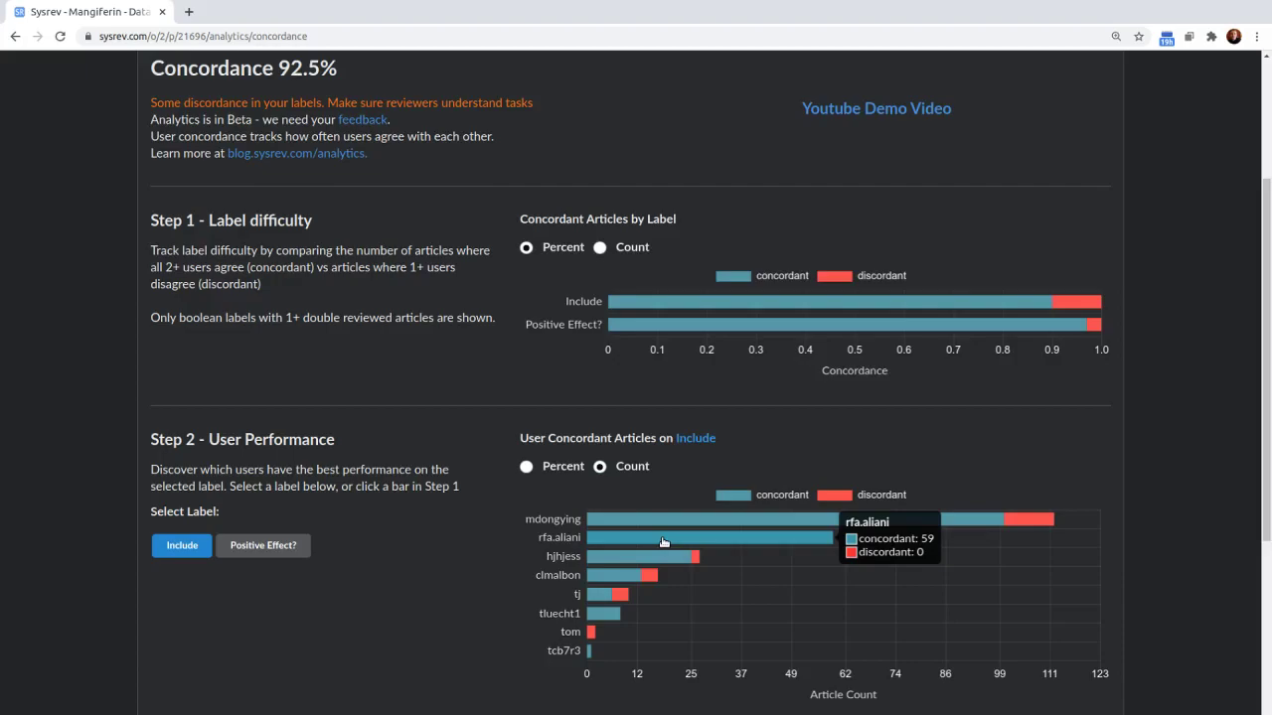
Switch user performance to the Positive Effect? label and compare the first-listed user with the others in the User / User Investigation.
click(263, 546)
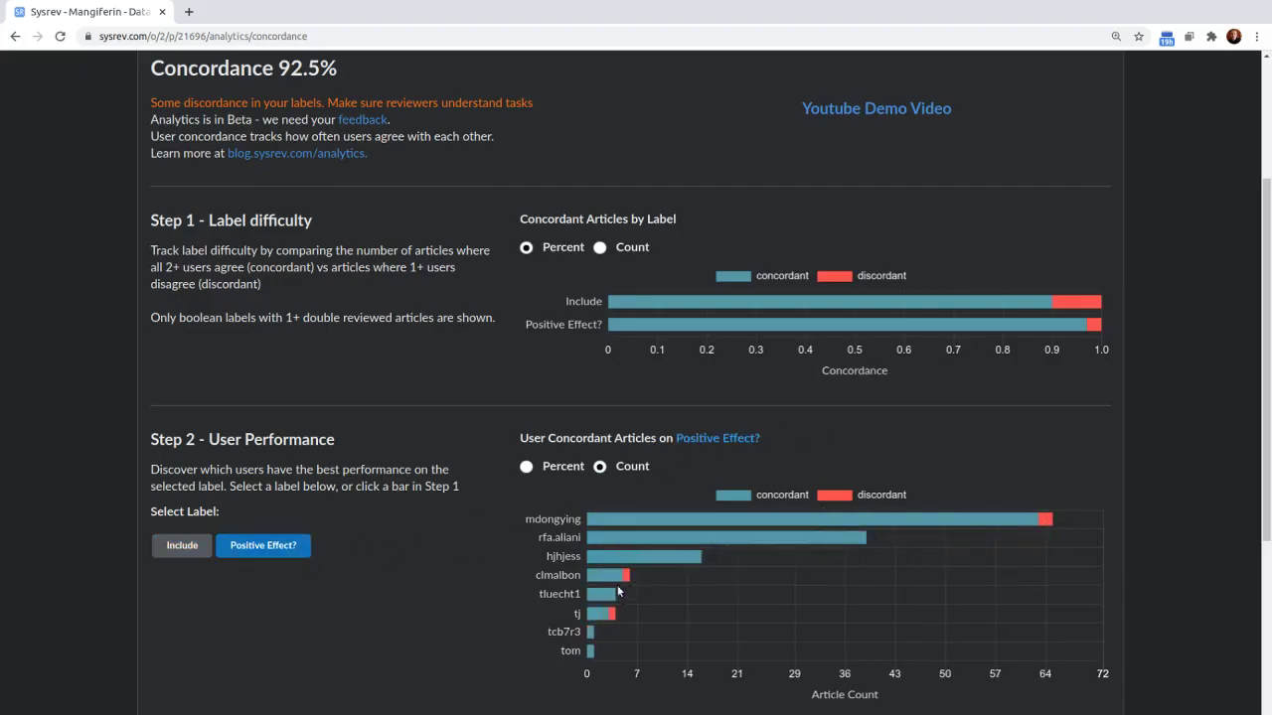
mouse_move(854, 518)
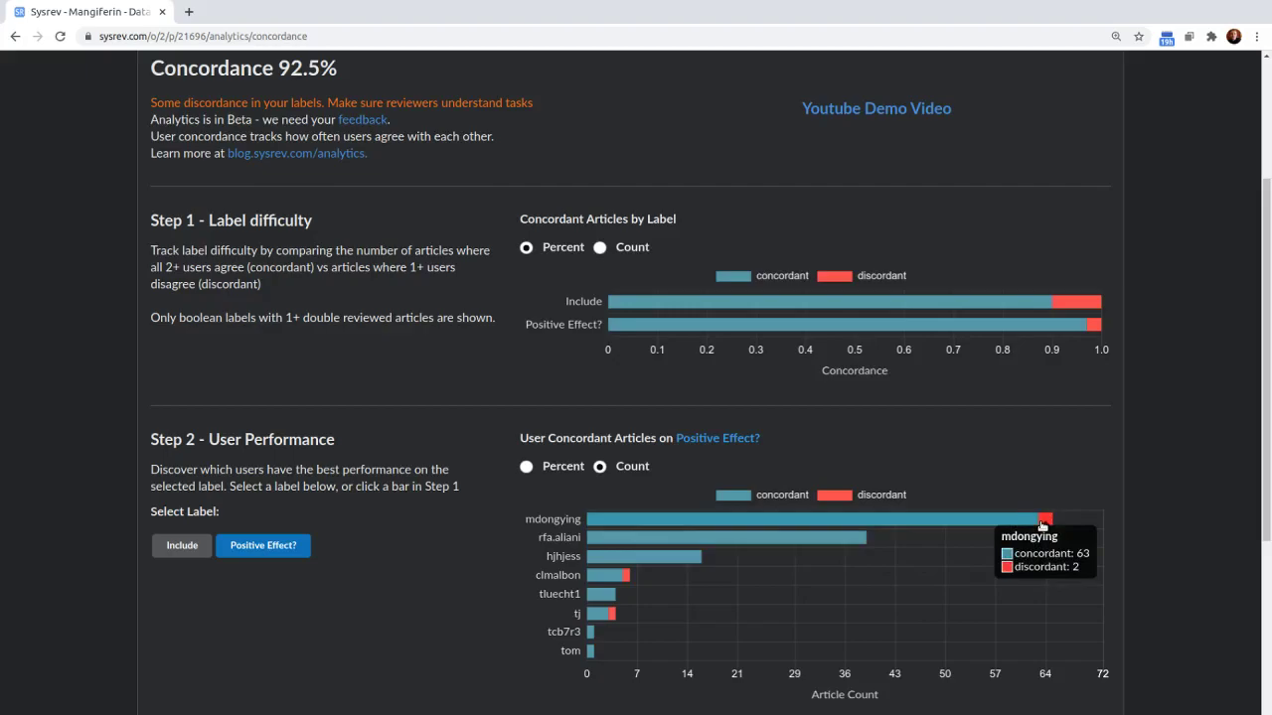
scroll(318, 434, down, 5)
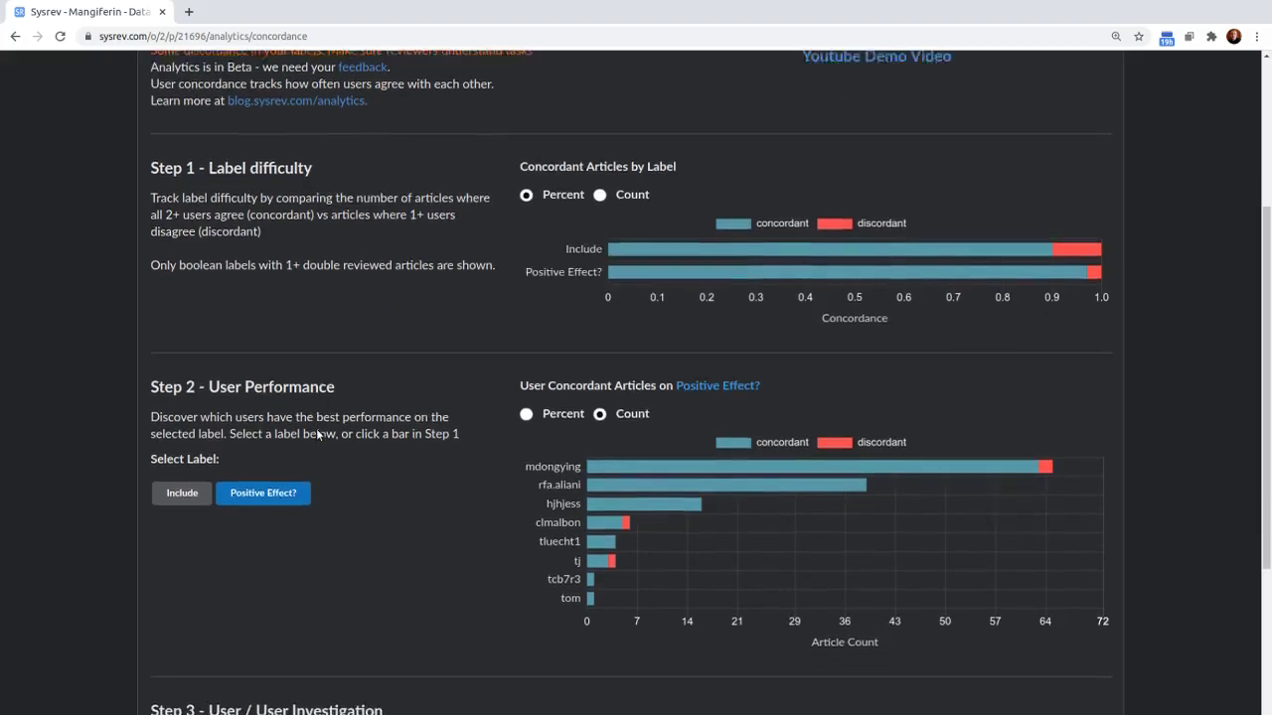
click(162, 625)
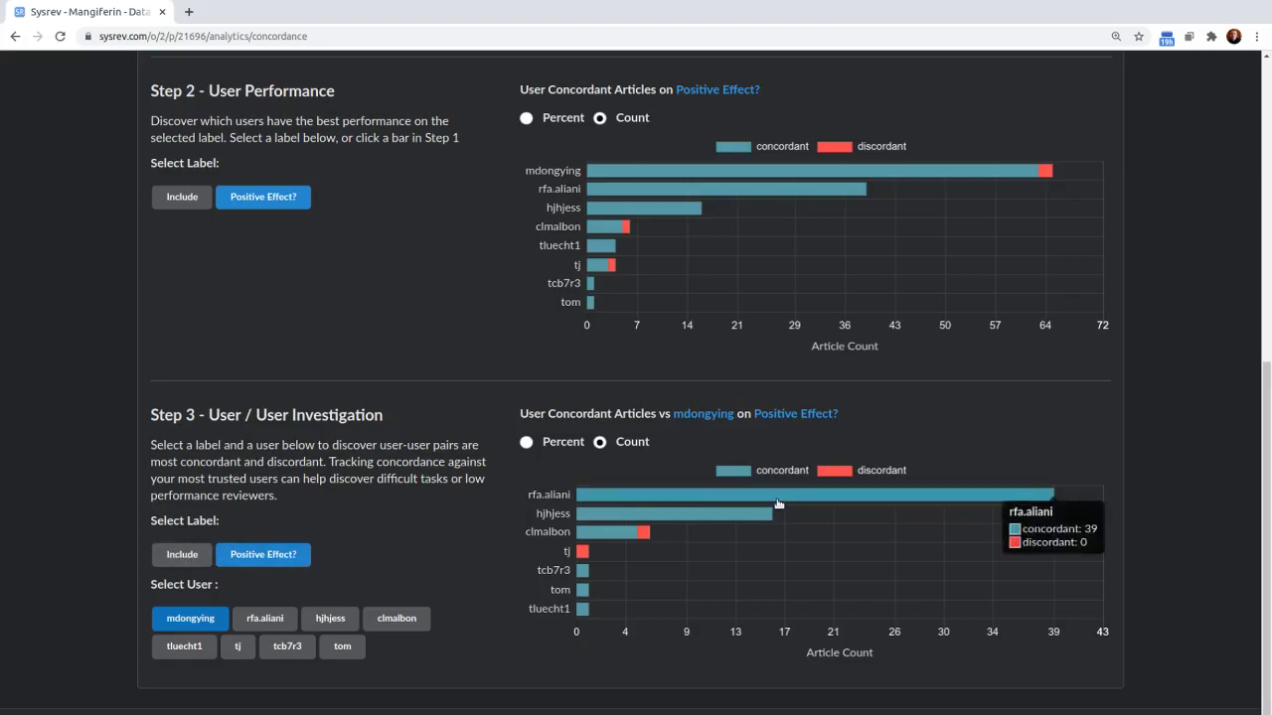
mouse_move(988, 175)
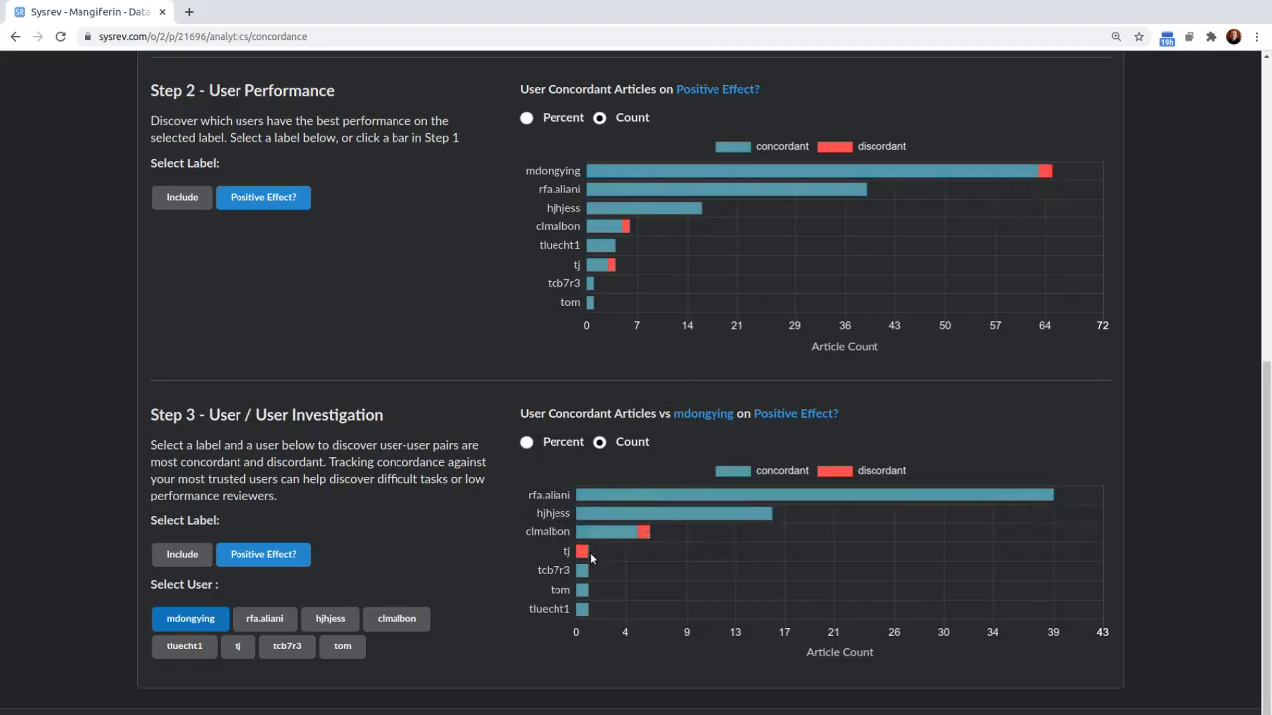
Isolate the discordant counts in the user-to-user chart for Positive Effect? and then for Include, restoring the concordant series each time.
click(748, 470)
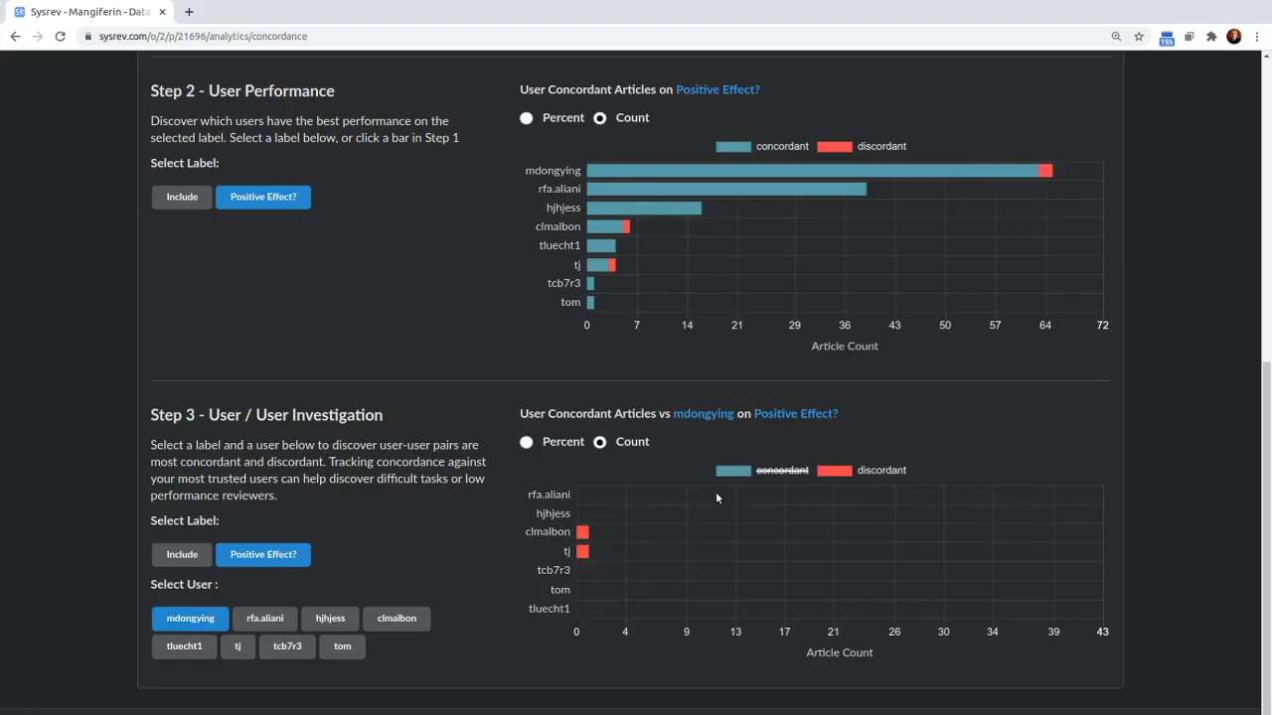
click(747, 468)
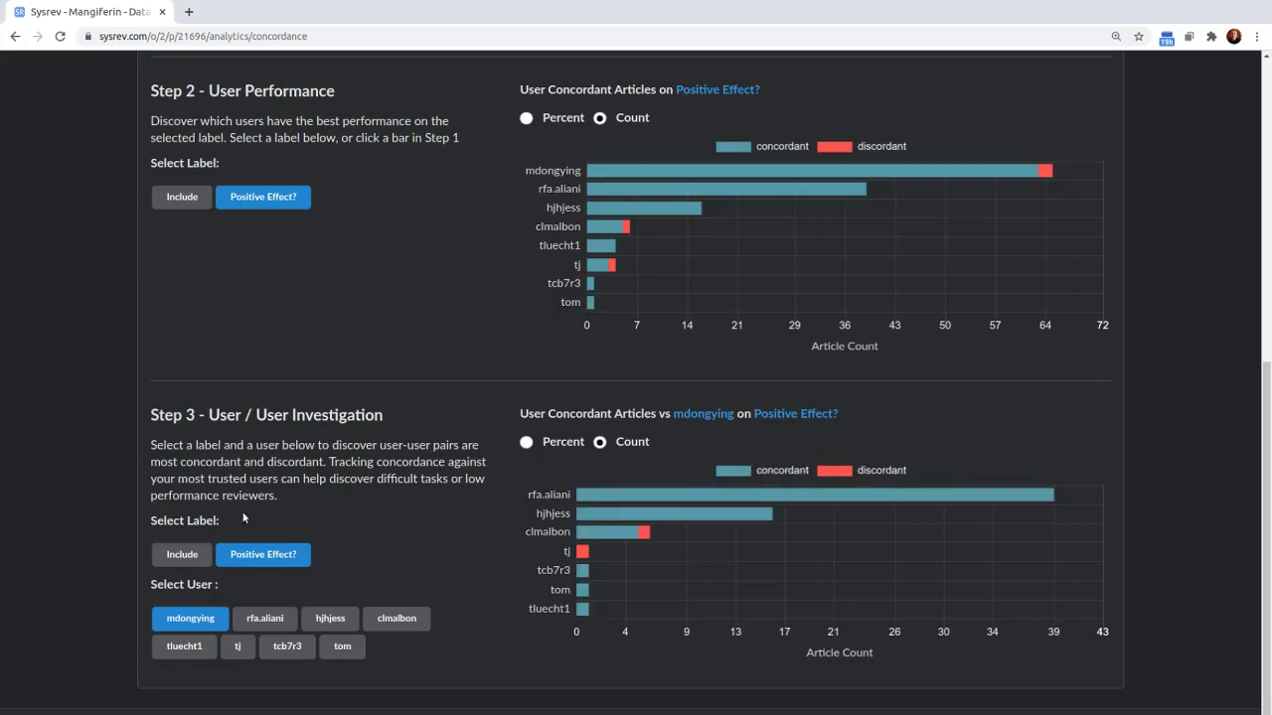
click(183, 556)
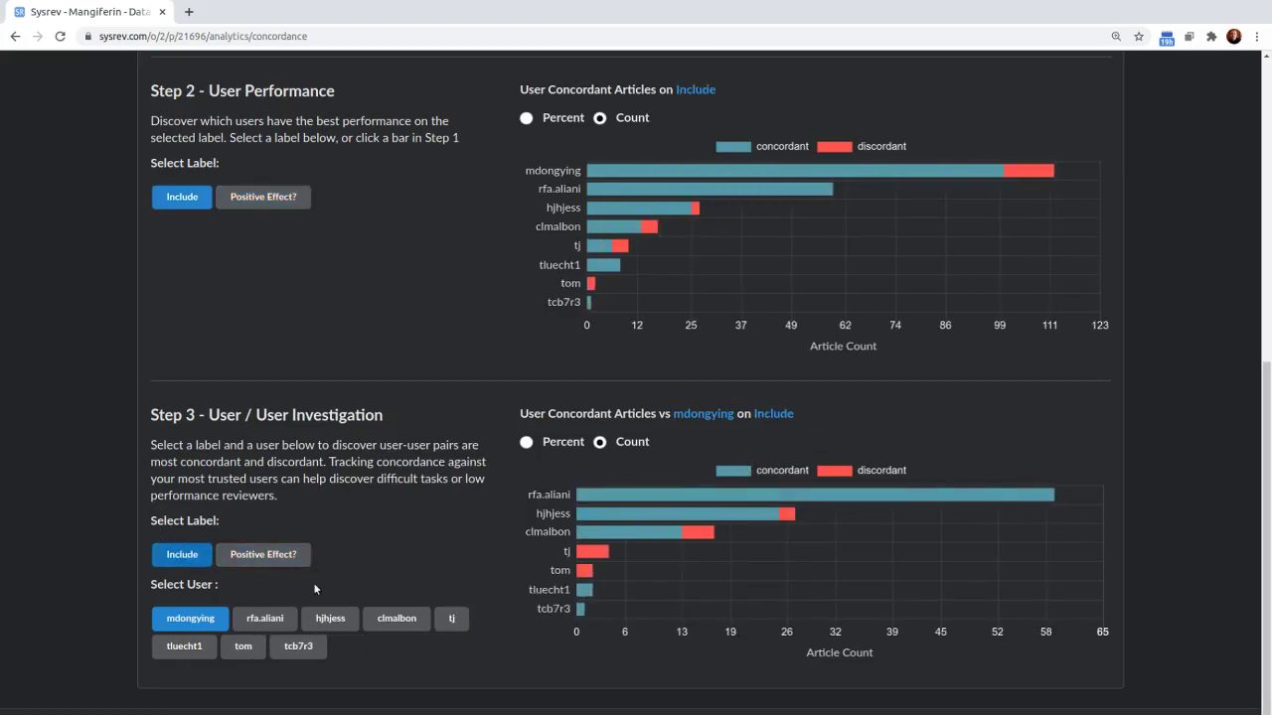
click(747, 470)
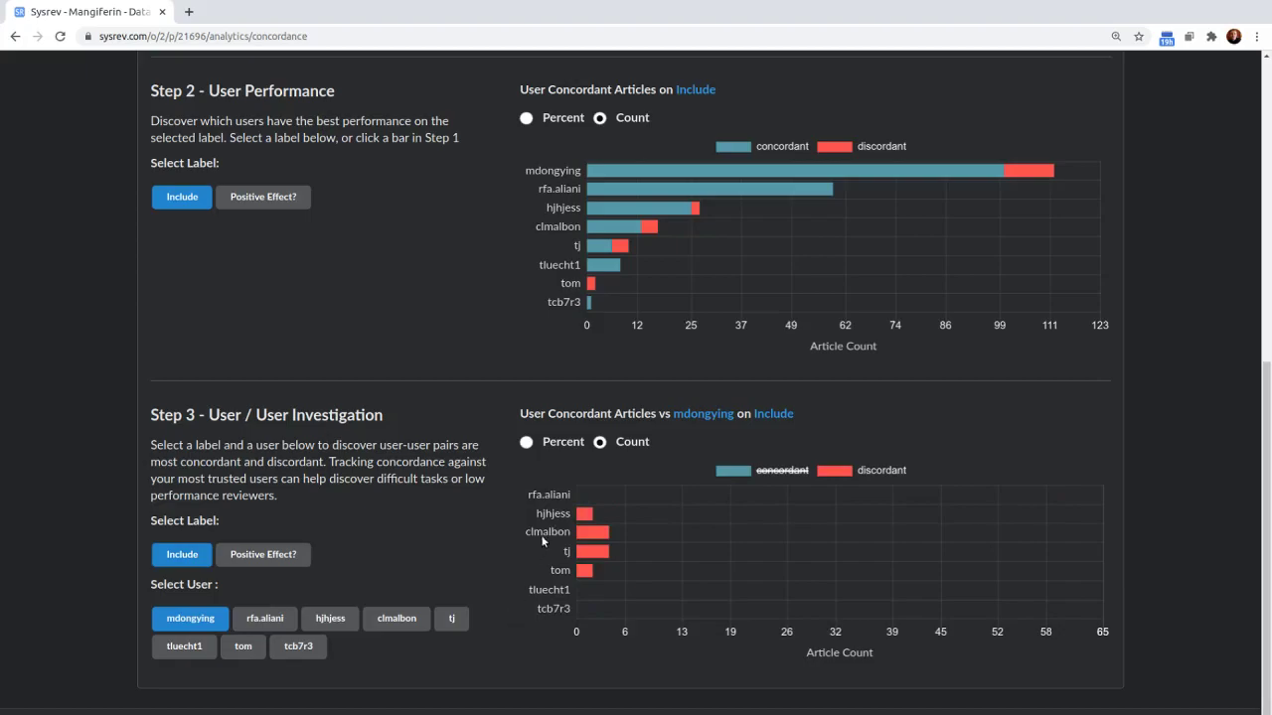
mouse_move(591, 534)
click(740, 470)
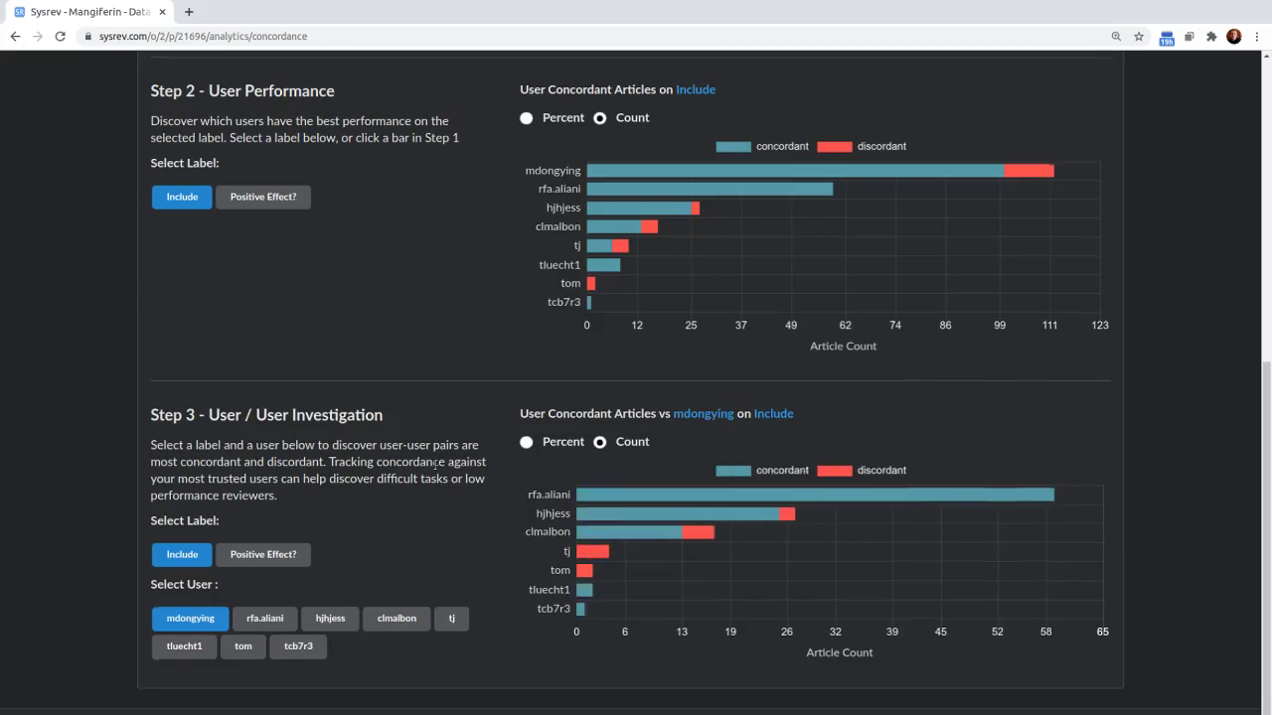
Open the Labels analytics and examine the Label Counts chart with its filter options.
scroll(453, 446, up, 3)
scroll(453, 447, up, 4)
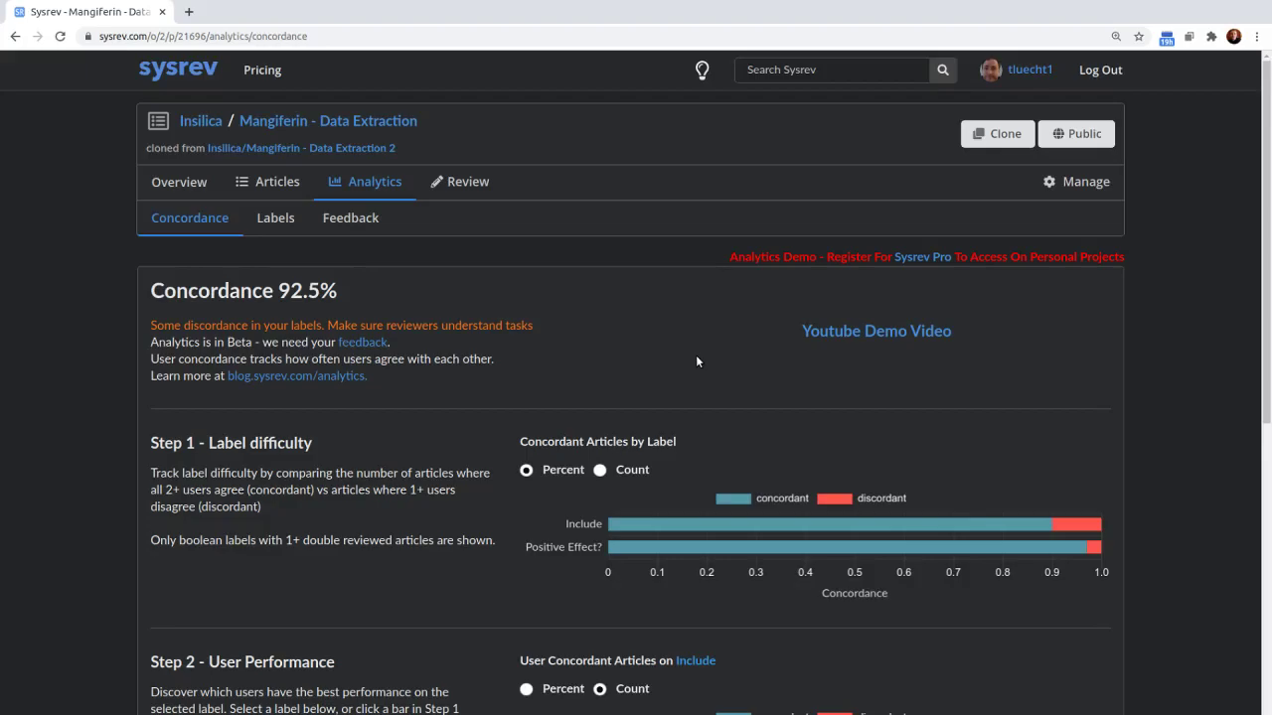
click(283, 226)
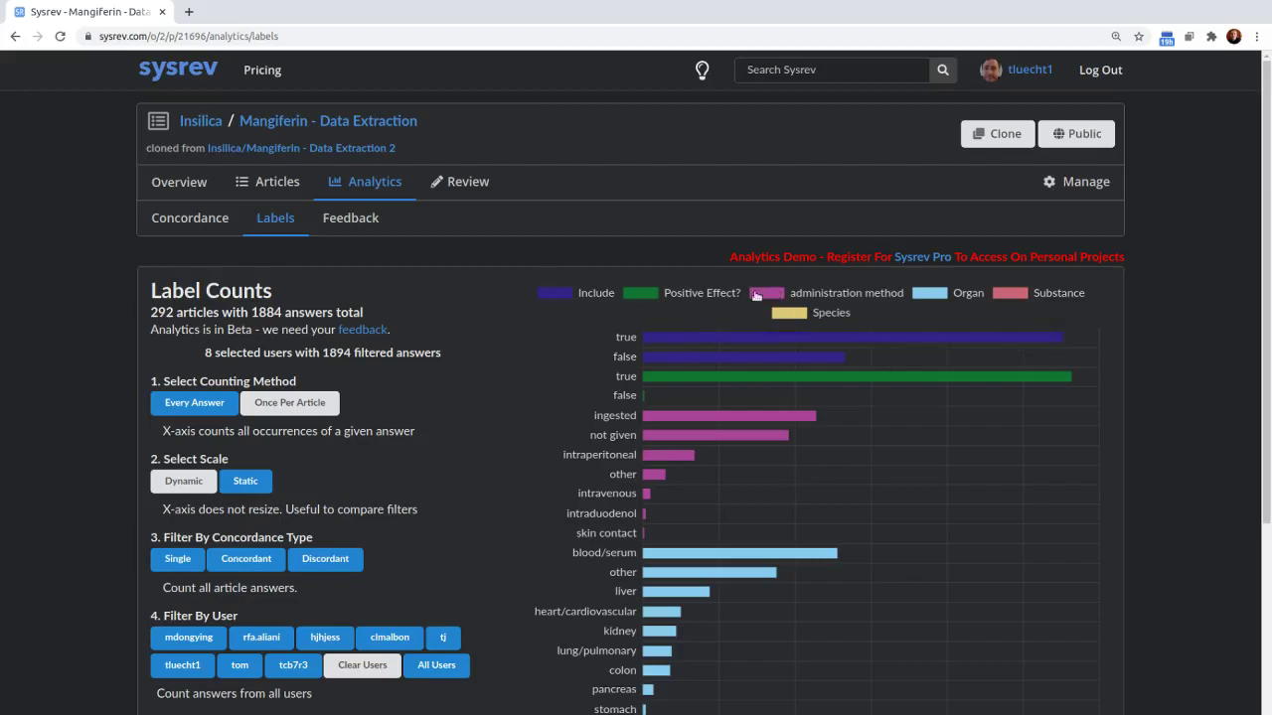
mouse_move(653, 343)
scroll(563, 380, down, 2)
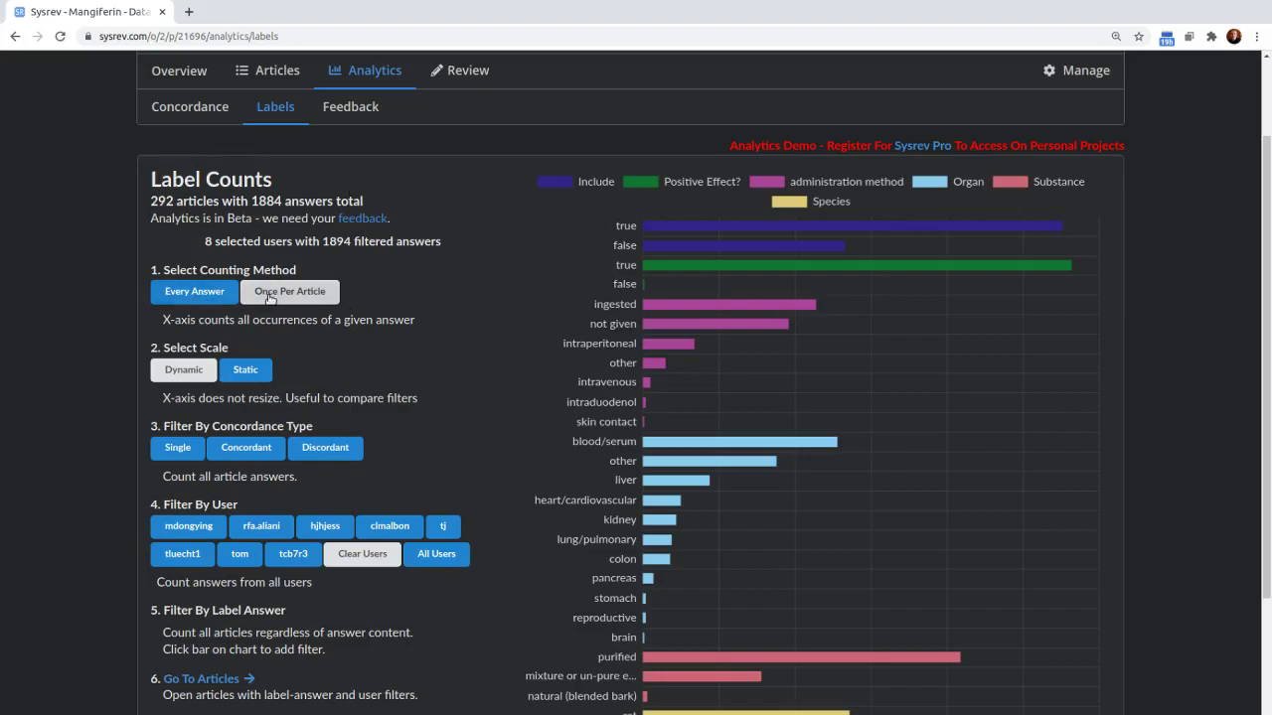
Review the Every Answer counts and set the label counting method to Once Per Article.
drag(195, 270, 290, 271)
click(207, 301)
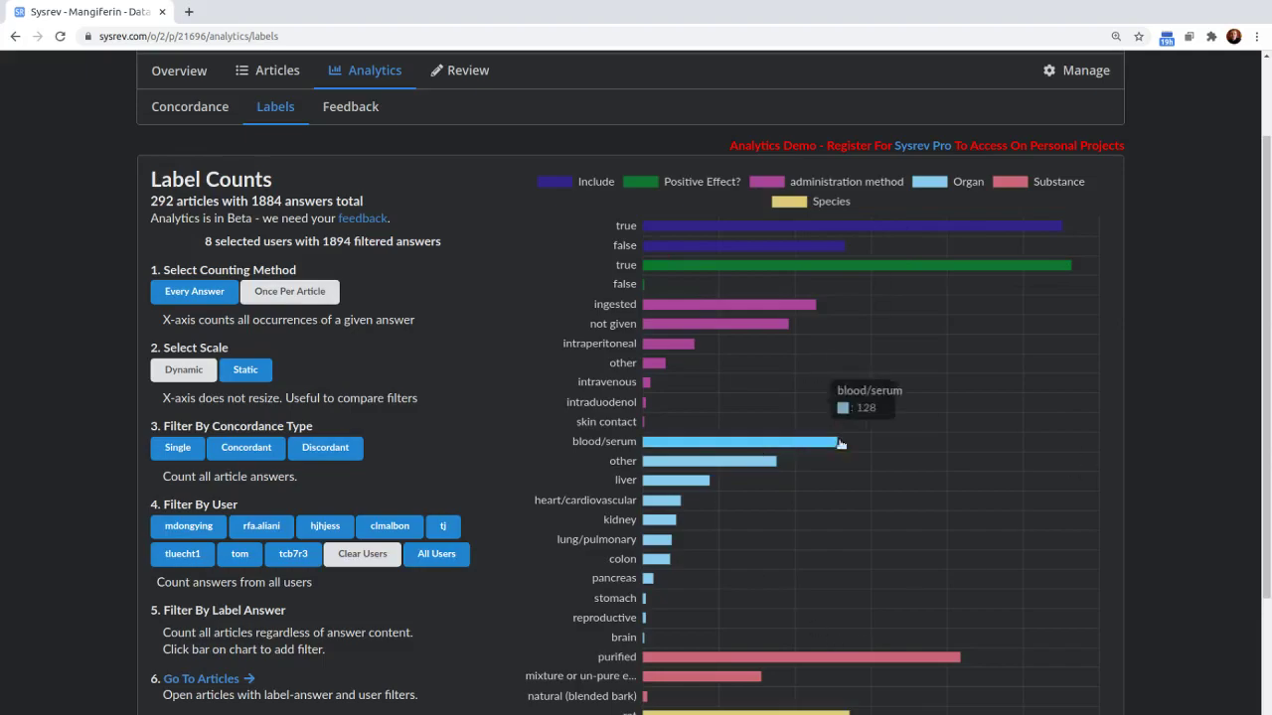
click(302, 290)
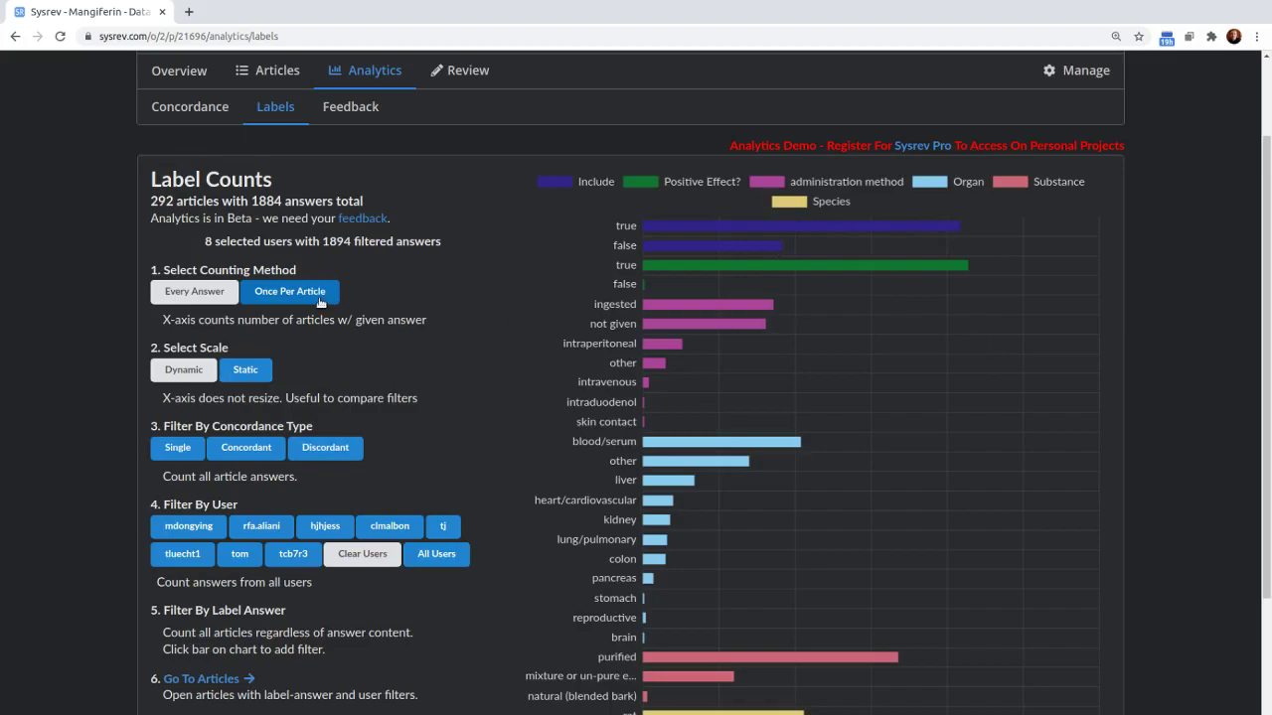
Compare the Dynamic and Static scales of the label counts chart, leaving the scale on Dynamic.
scroll(426, 326, down, 1)
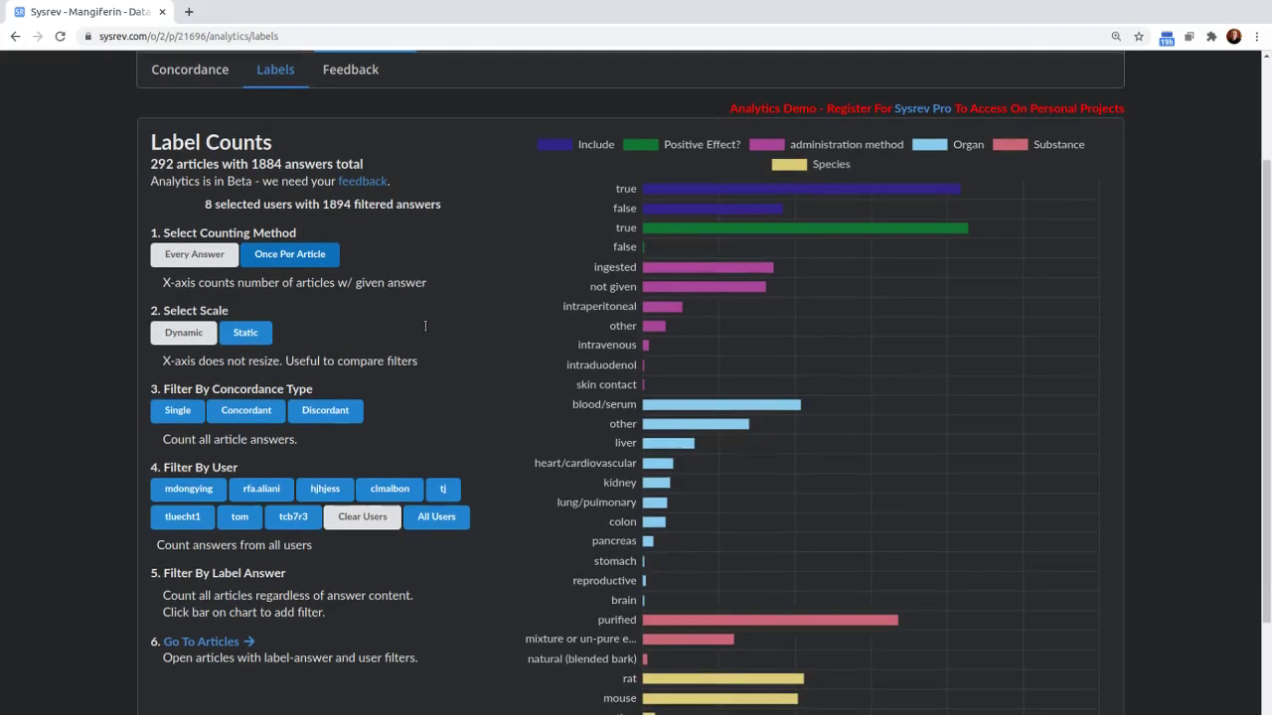
click(183, 333)
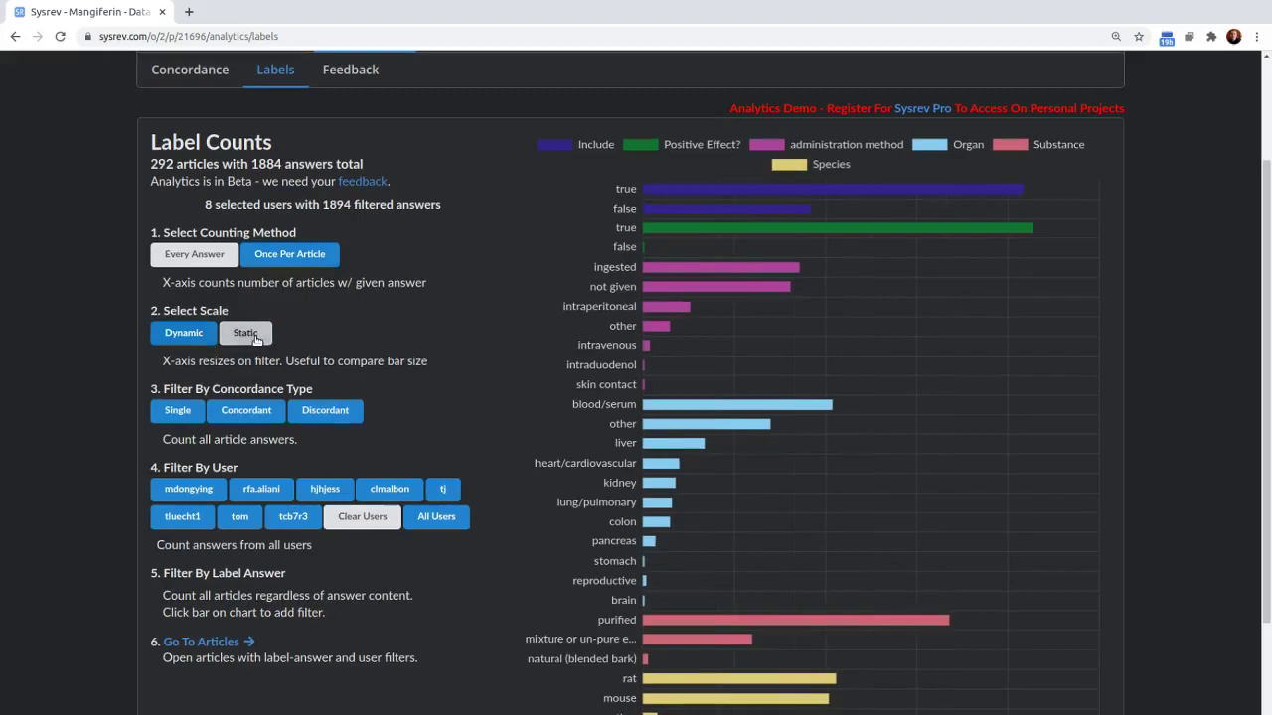
click(247, 333)
click(198, 337)
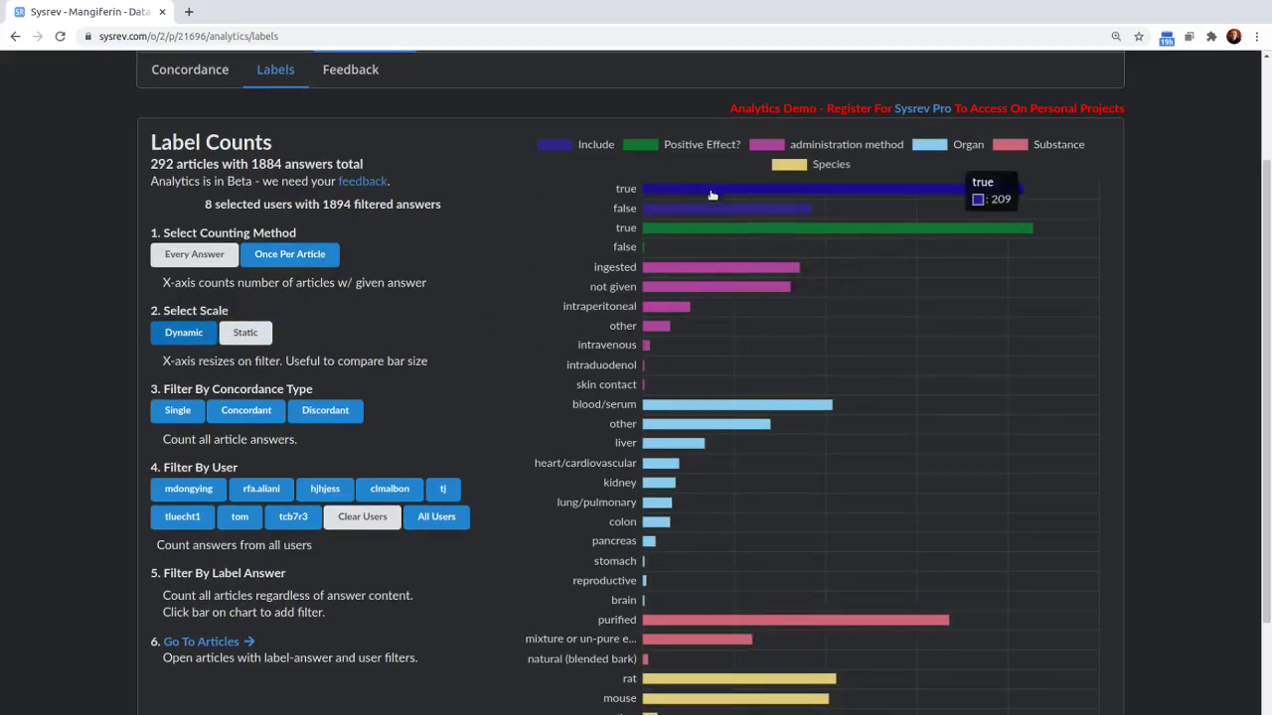
Set the label counts scale to Static and compare the Every Answer and Once Per Article methods, leaving Once Per Article selected.
mouse_move(713, 270)
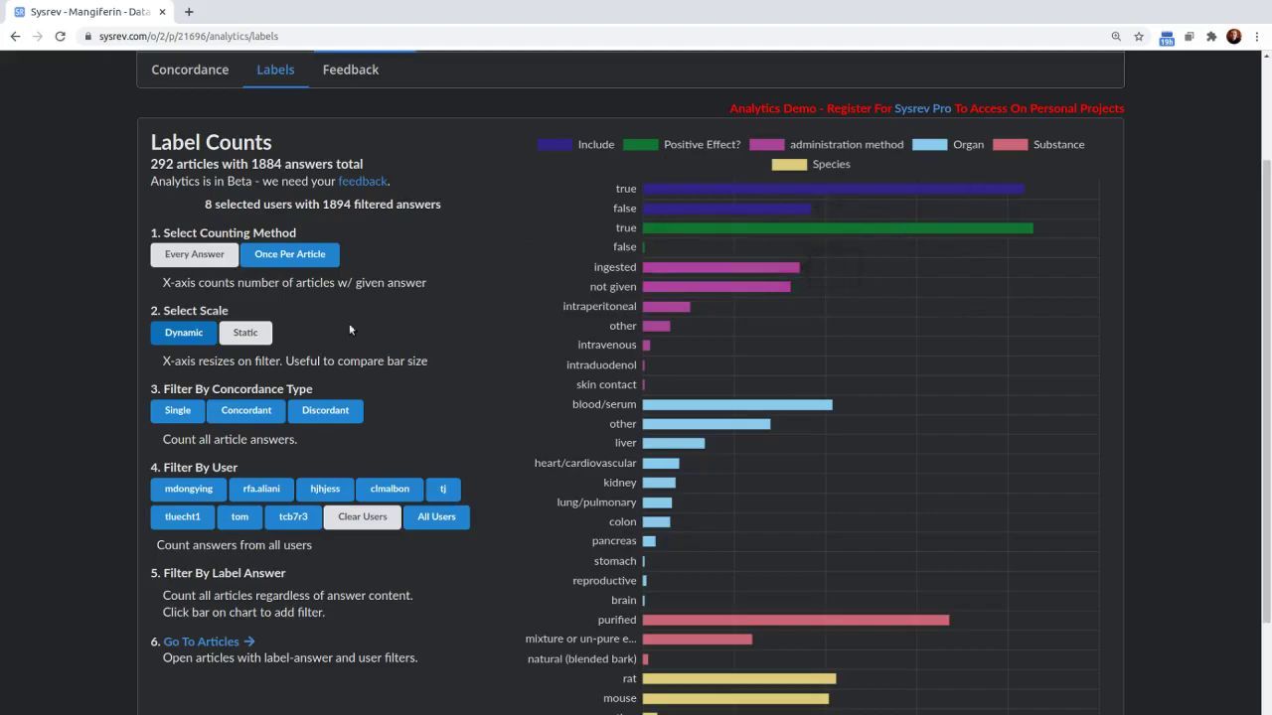
click(250, 336)
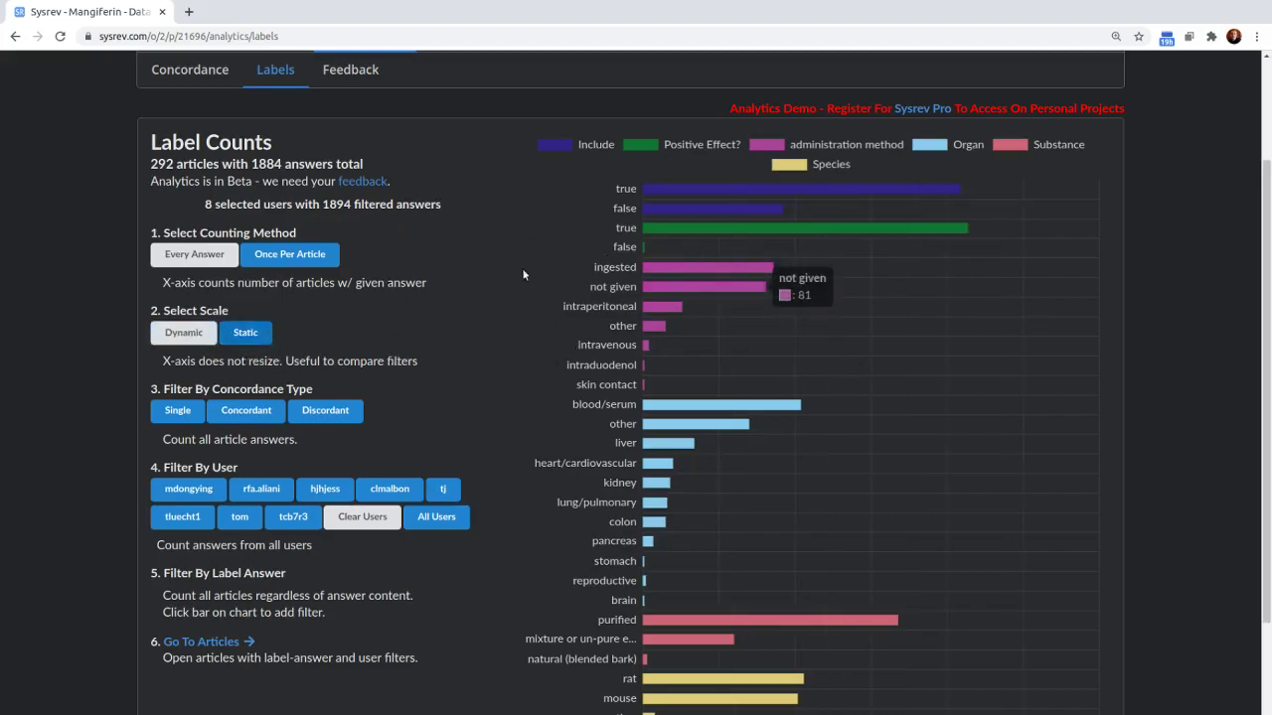
click(203, 260)
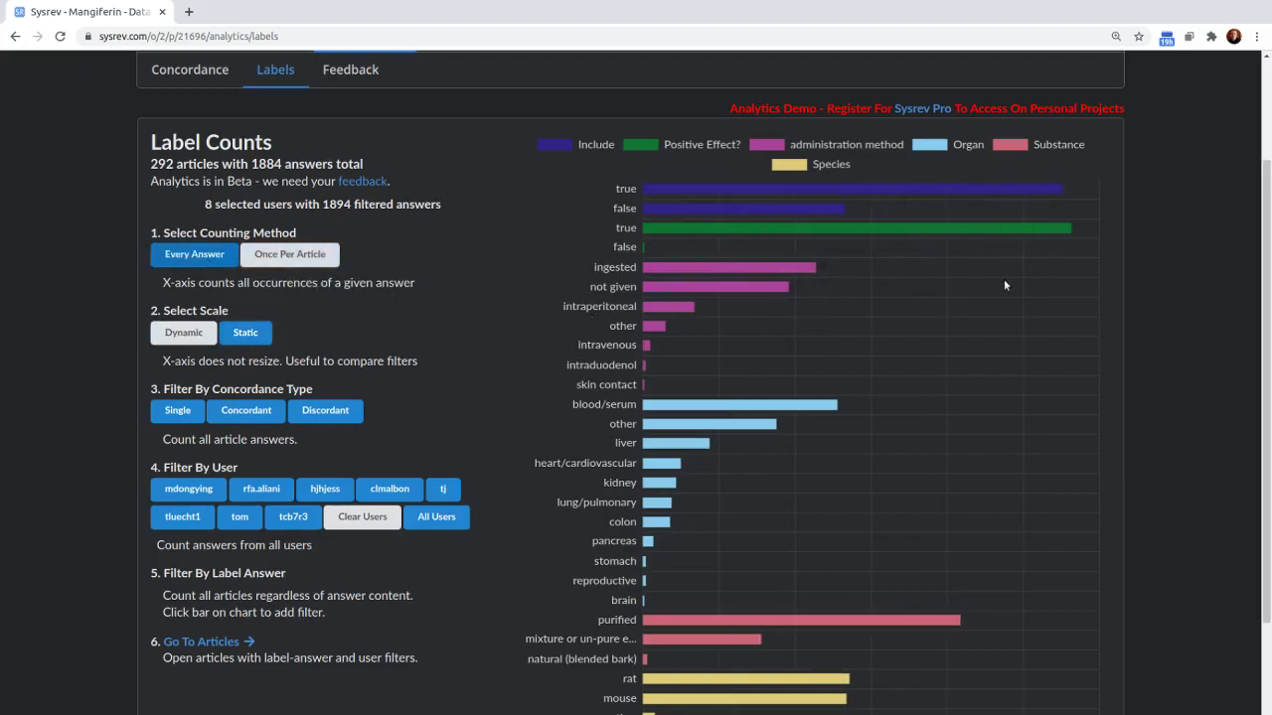
click(291, 254)
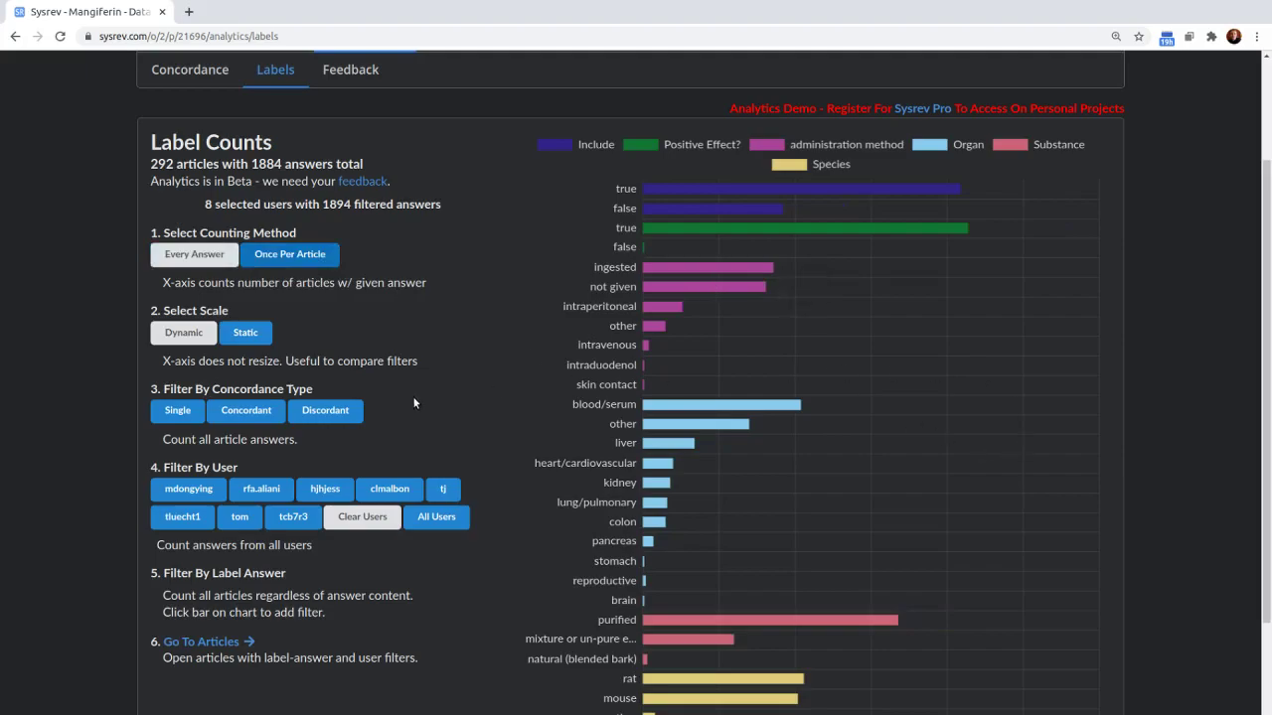
Filter the label counts to the Concordant type only and inspect the Include true and false bars.
scroll(412, 383, down, 1)
click(180, 344)
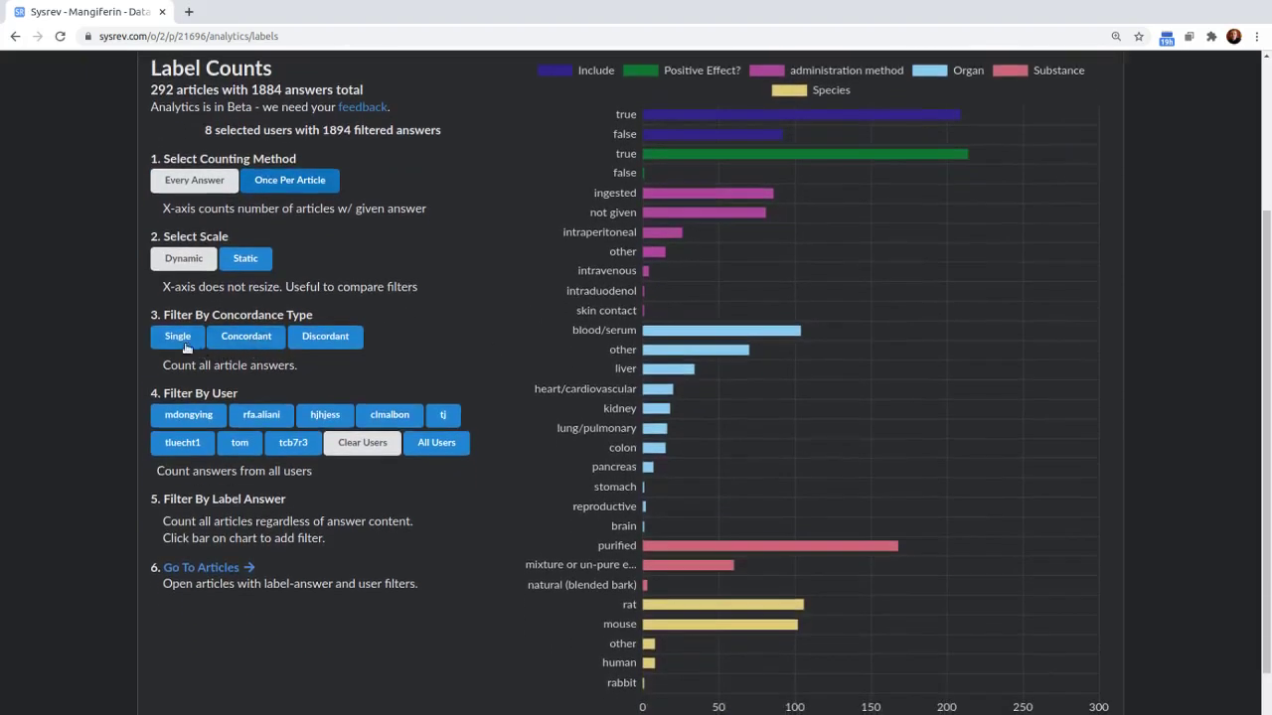
click(245, 336)
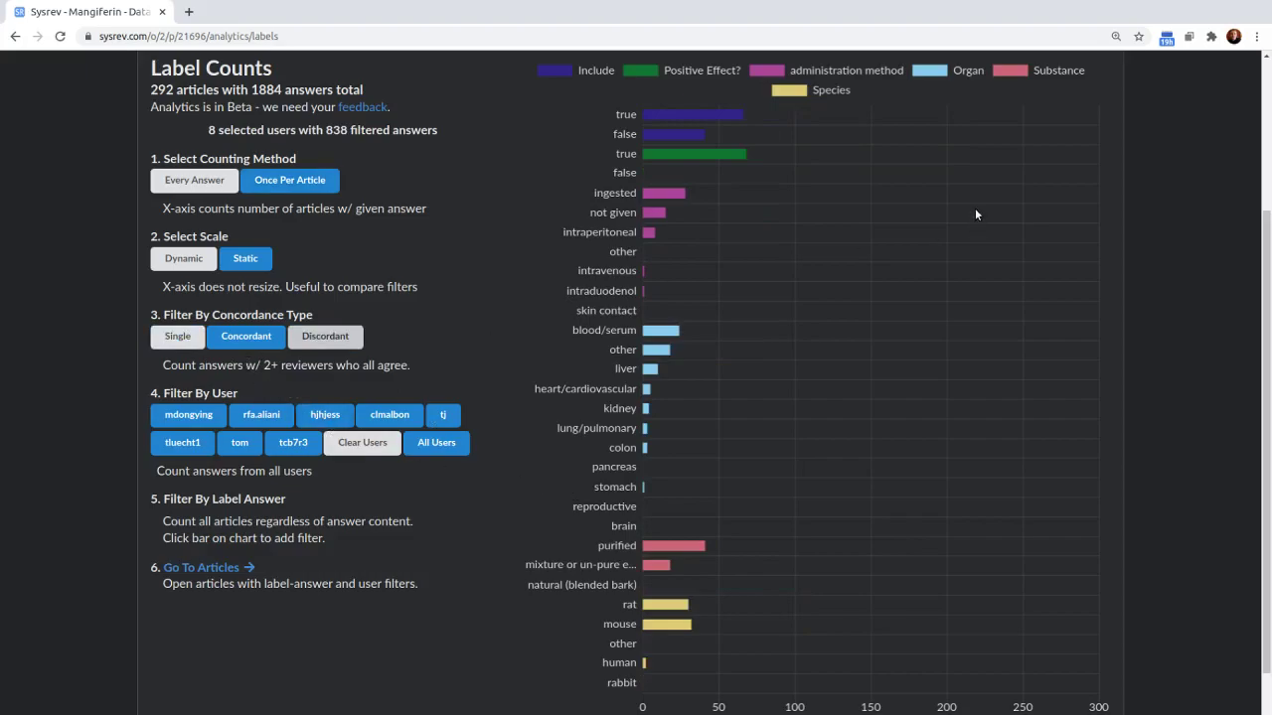
mouse_move(718, 117)
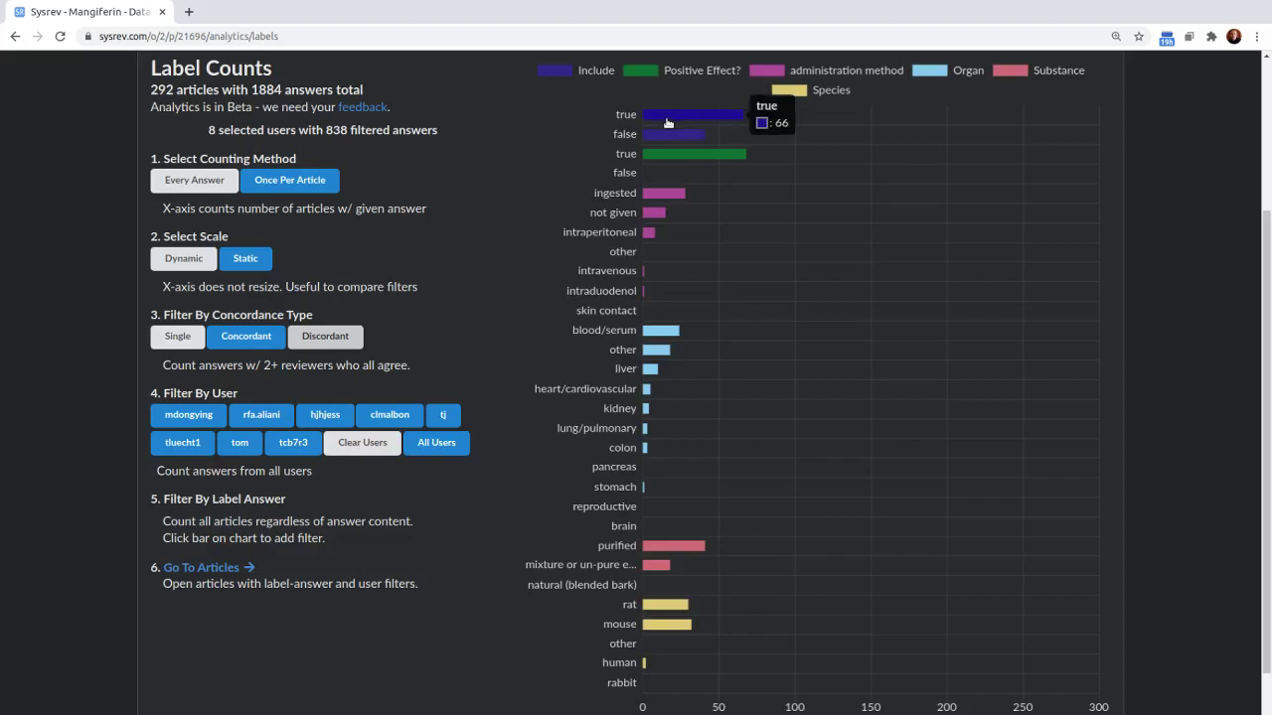
mouse_move(666, 140)
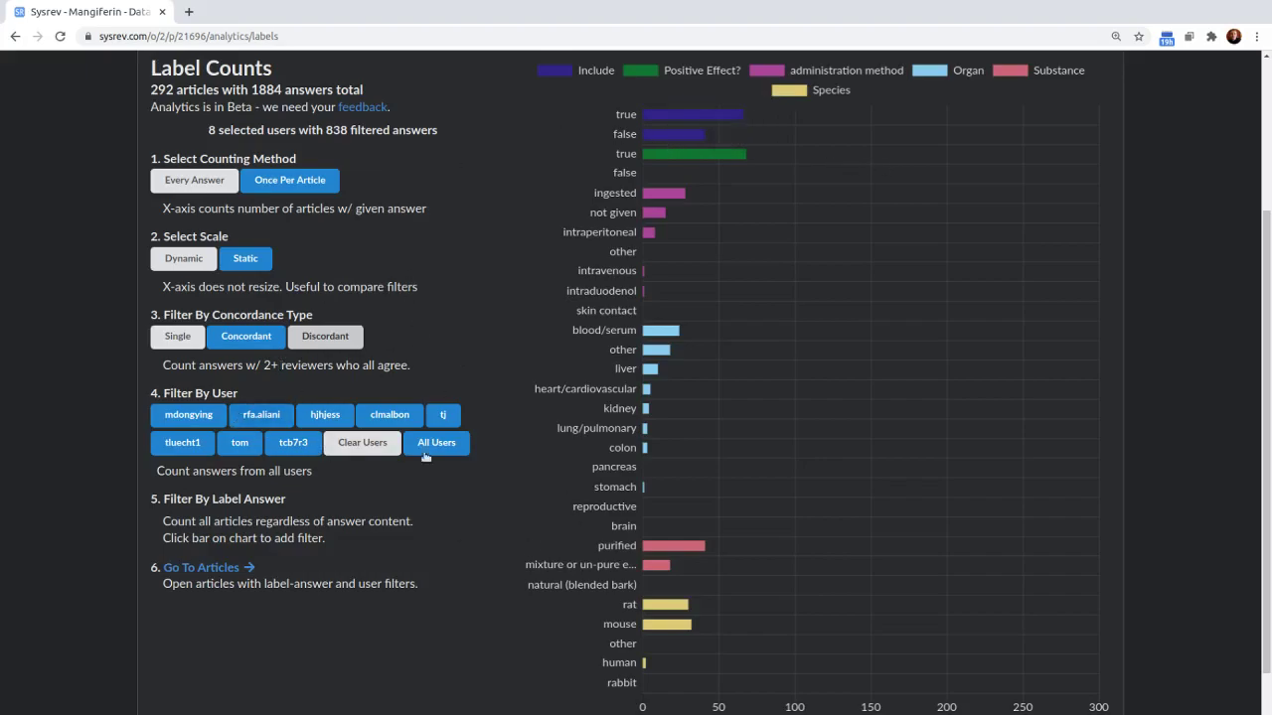
Clear the user filter, view the first and second reviewers' counts individually, and combine both reviewers.
click(374, 450)
click(184, 416)
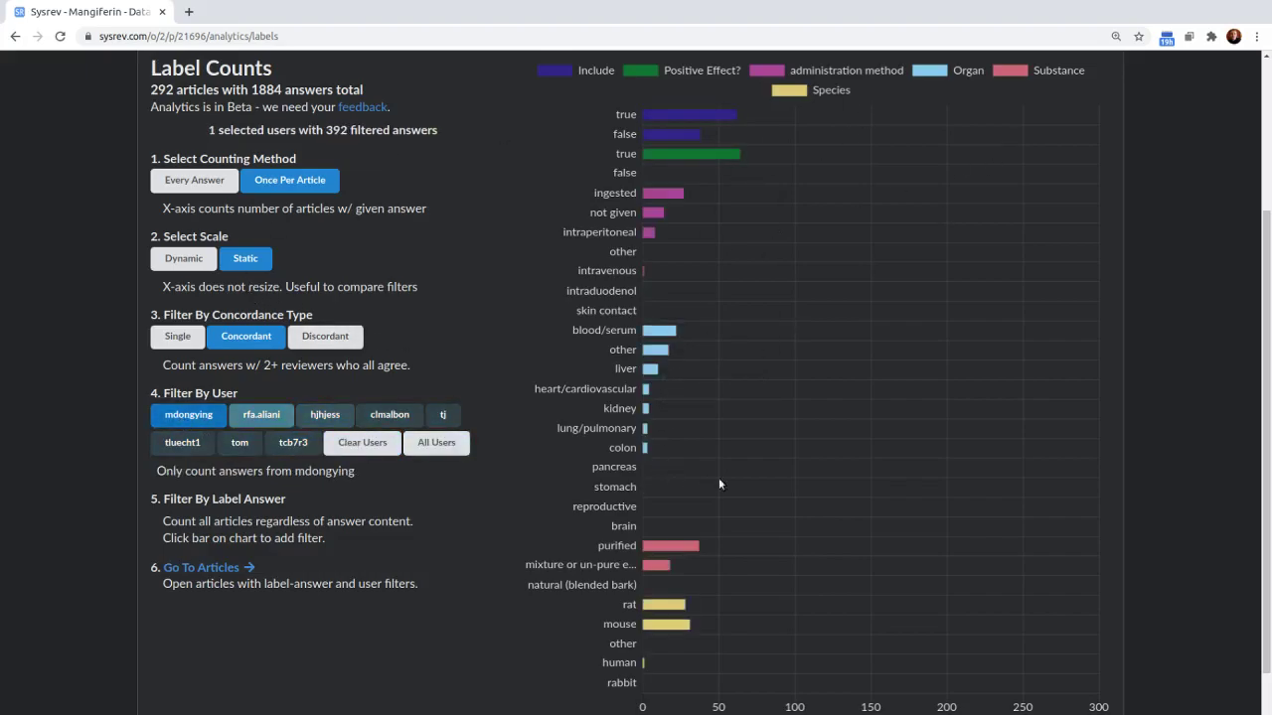
click(263, 415)
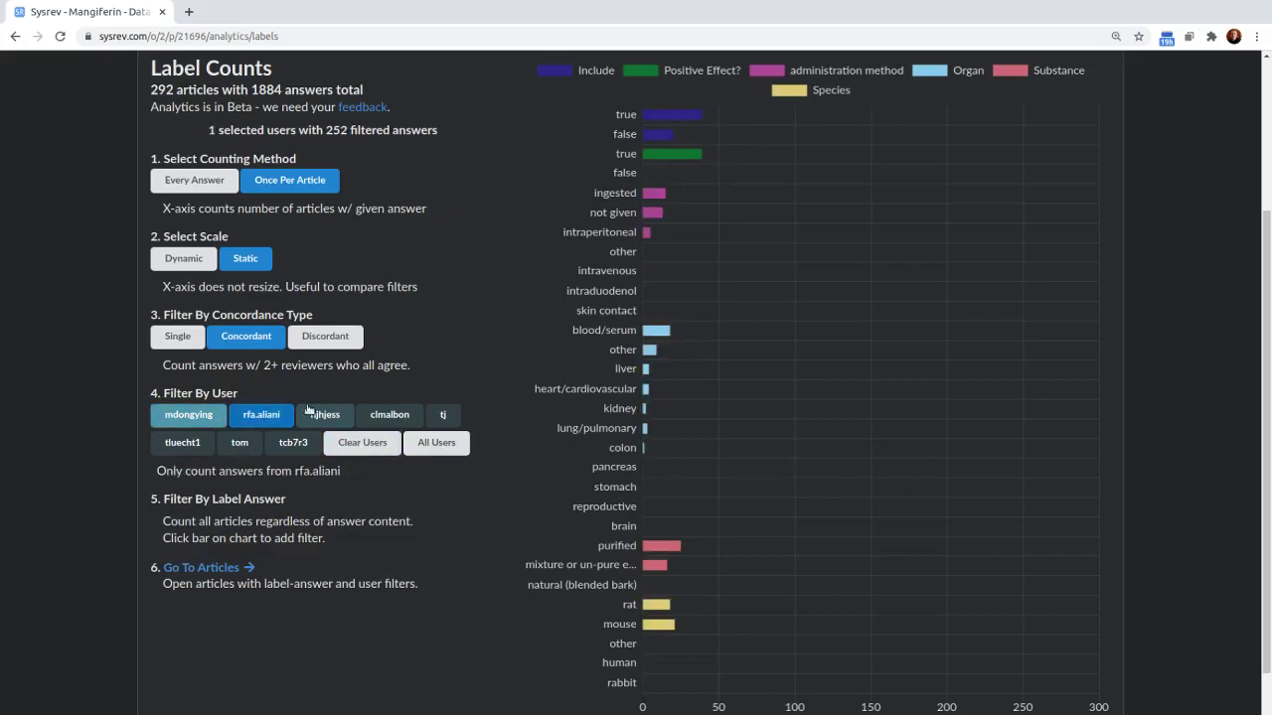
click(195, 416)
Compare the two reviewers' combined counts with the first reviewer's alone on the Dynamic scale, and restore the Static scale.
click(183, 258)
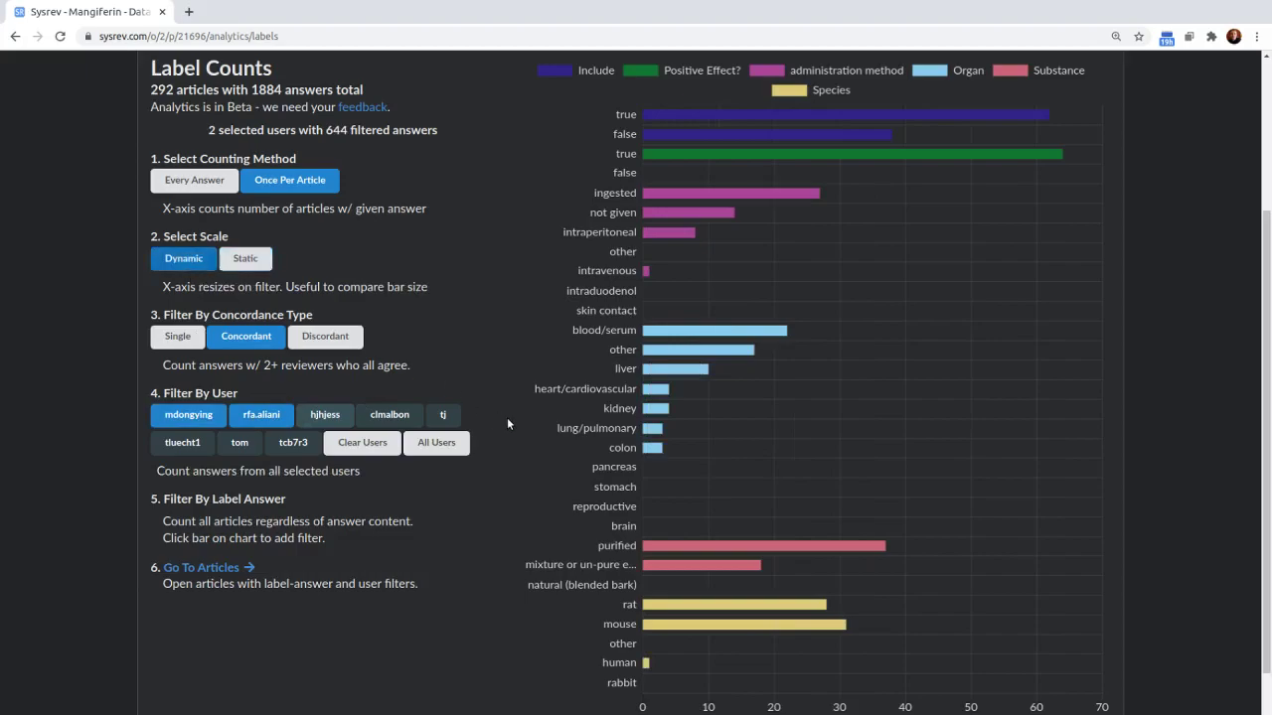
click(262, 414)
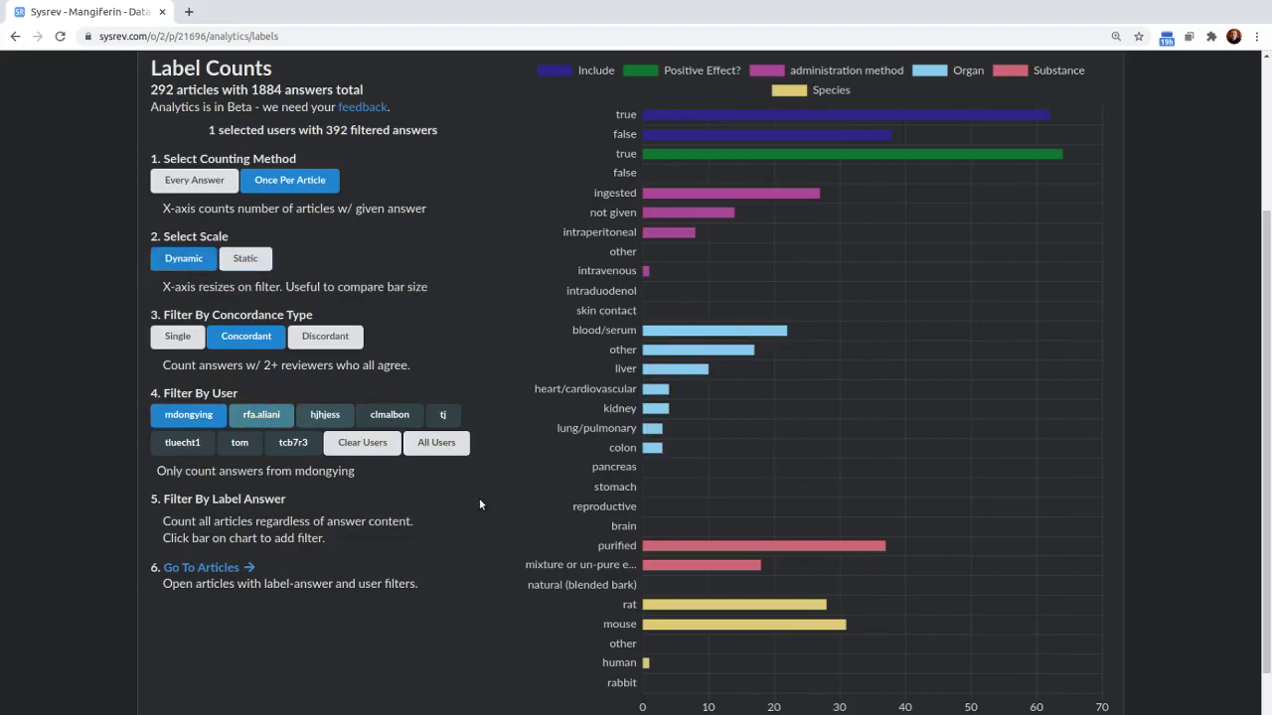
click(248, 259)
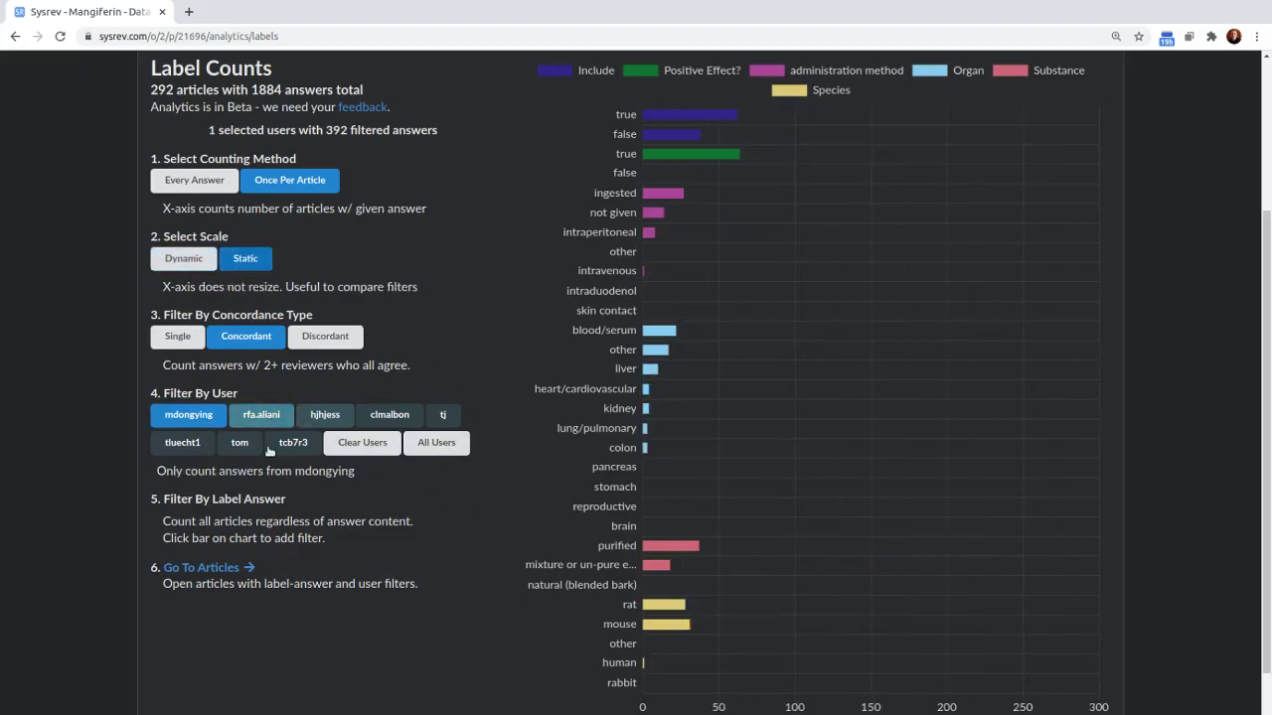
Switch the user filter from the first reviewer to the second, and on to the third reviewer alone.
click(191, 419)
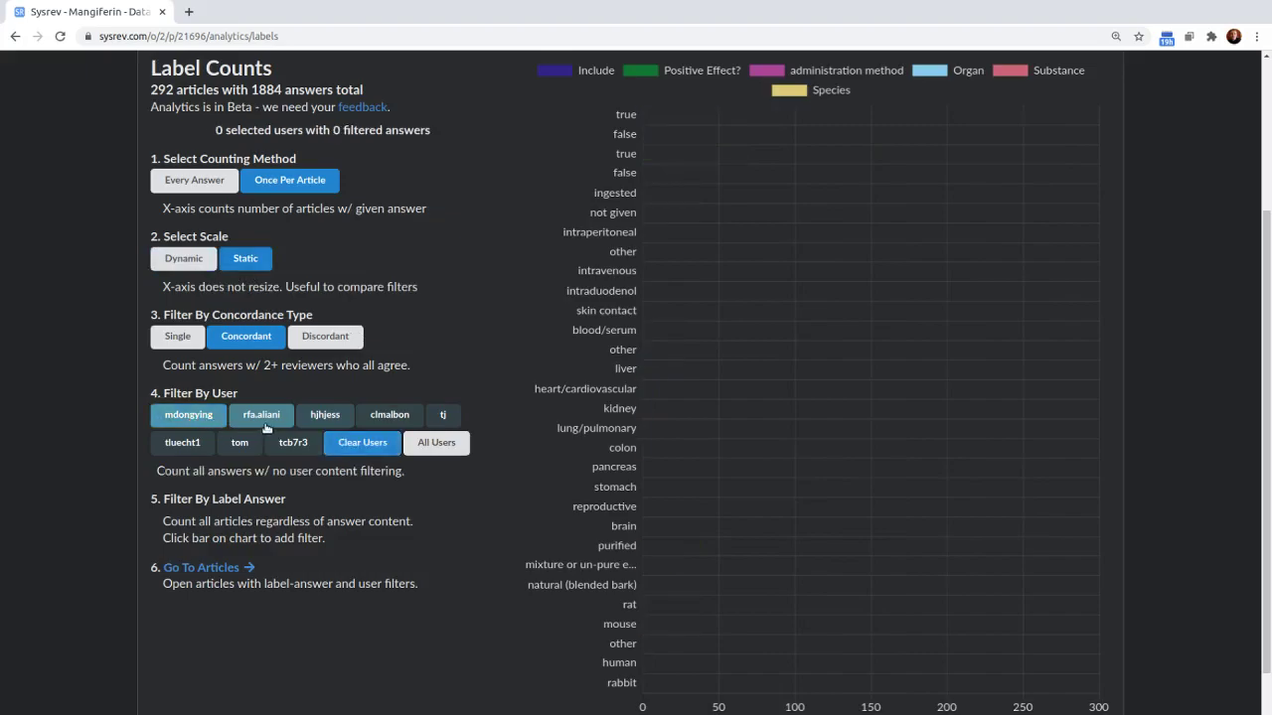
click(269, 424)
click(256, 417)
click(323, 421)
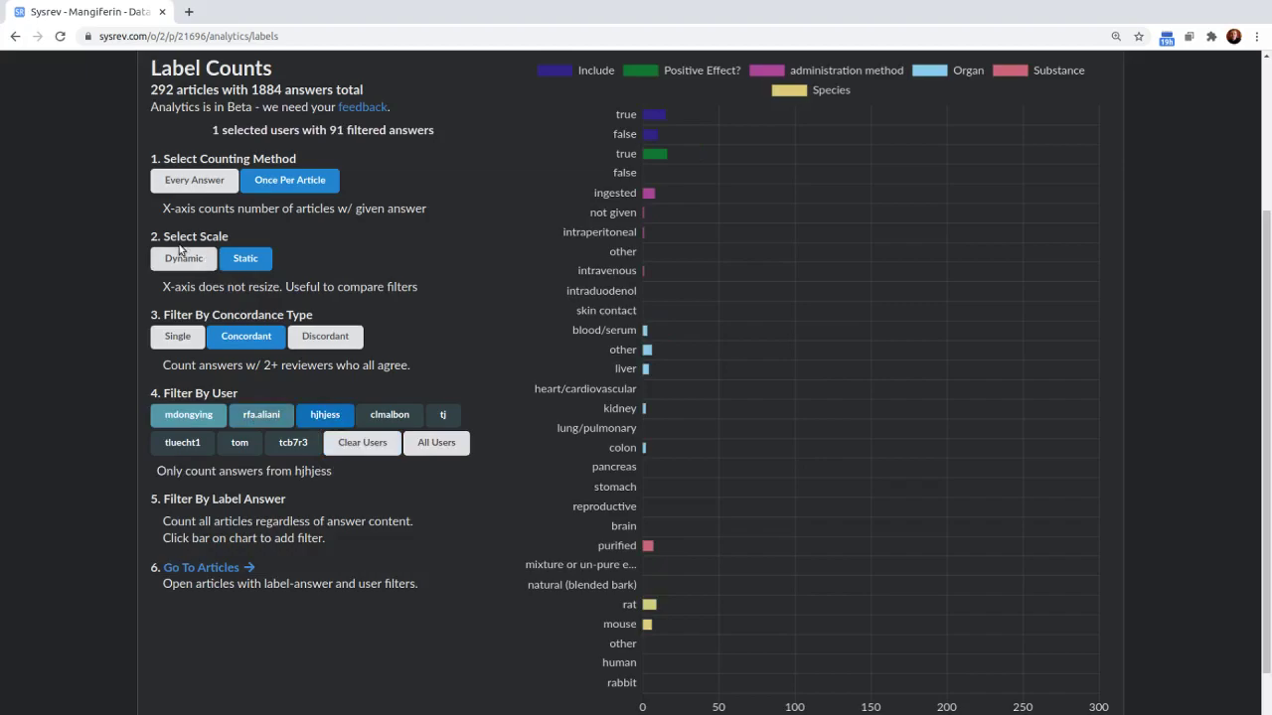
Add the first and second reviewers to the user filter alongside the third reviewer.
scroll(507, 350, down, 2)
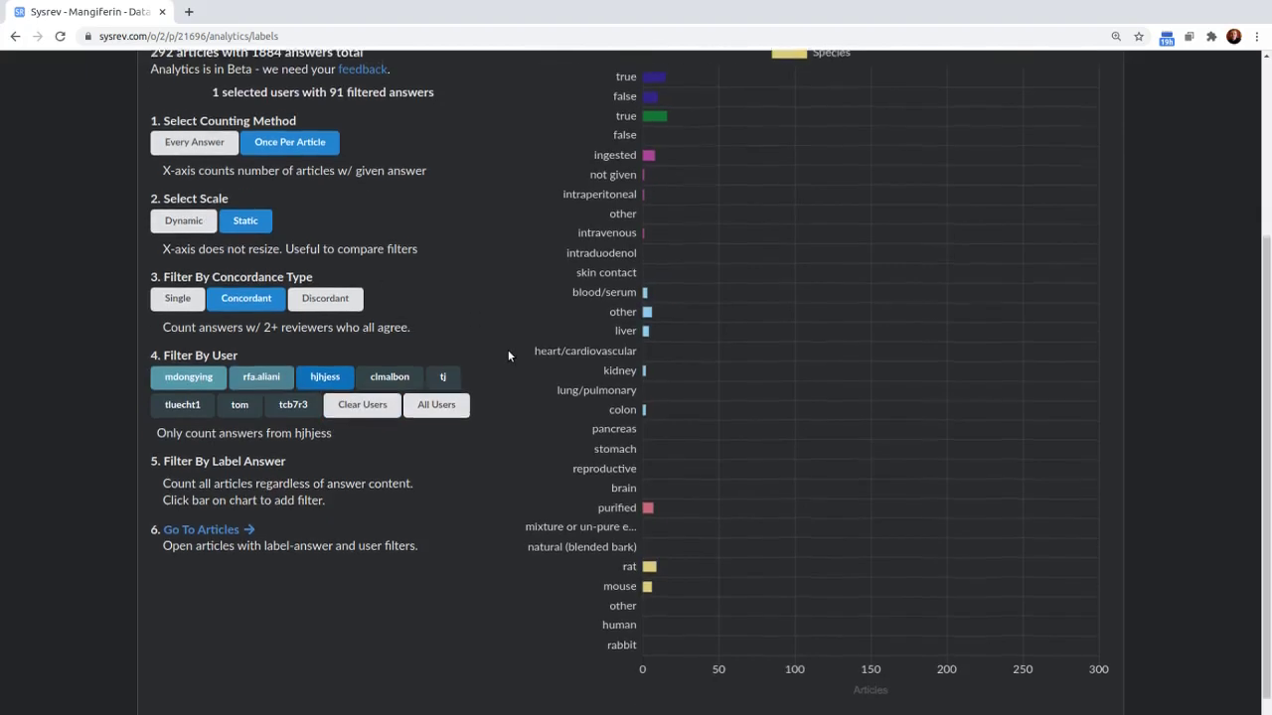
scroll(239, 420, up, 3)
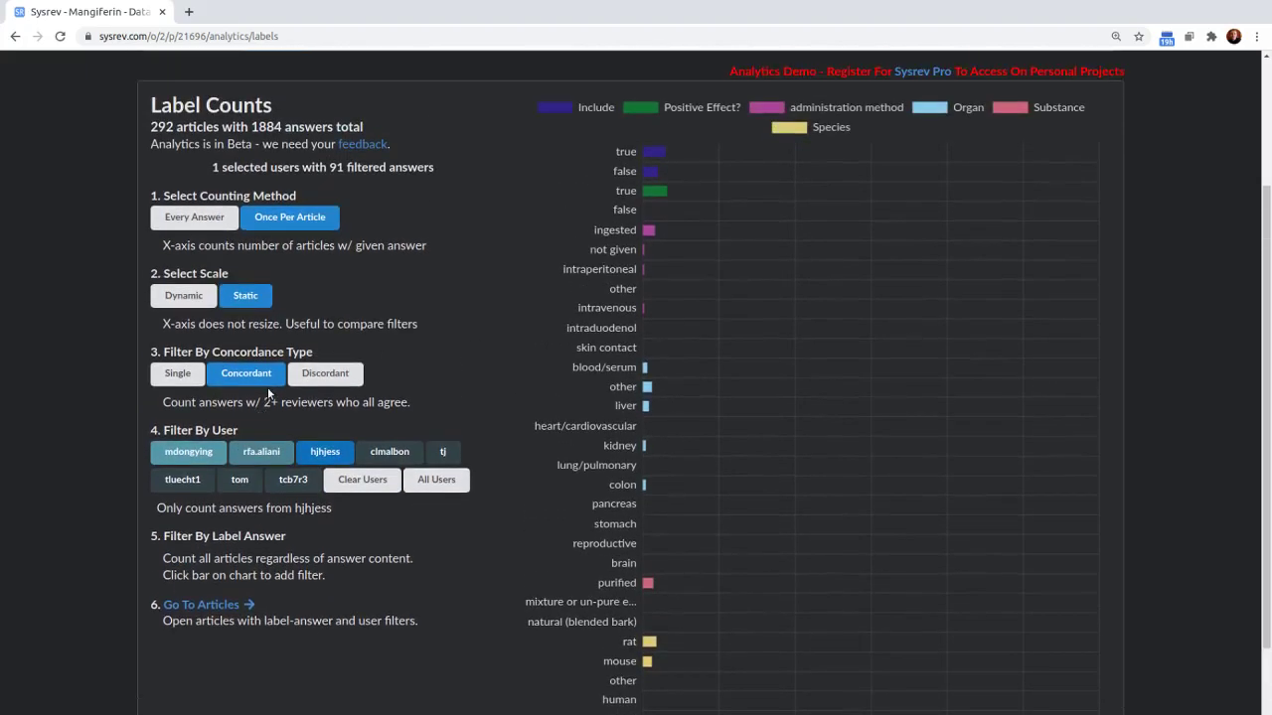
click(199, 452)
click(260, 453)
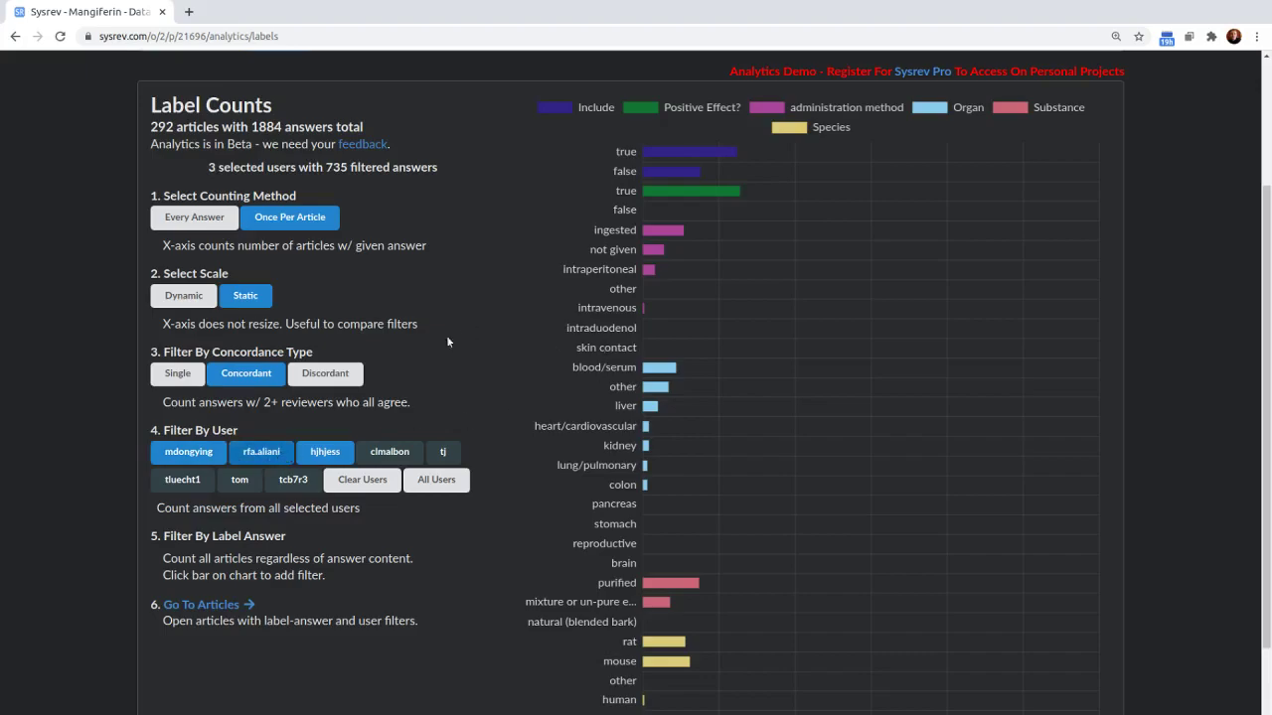
Try the Include = true label answer filter with the scale set to Dynamic, and remove the filter.
click(698, 157)
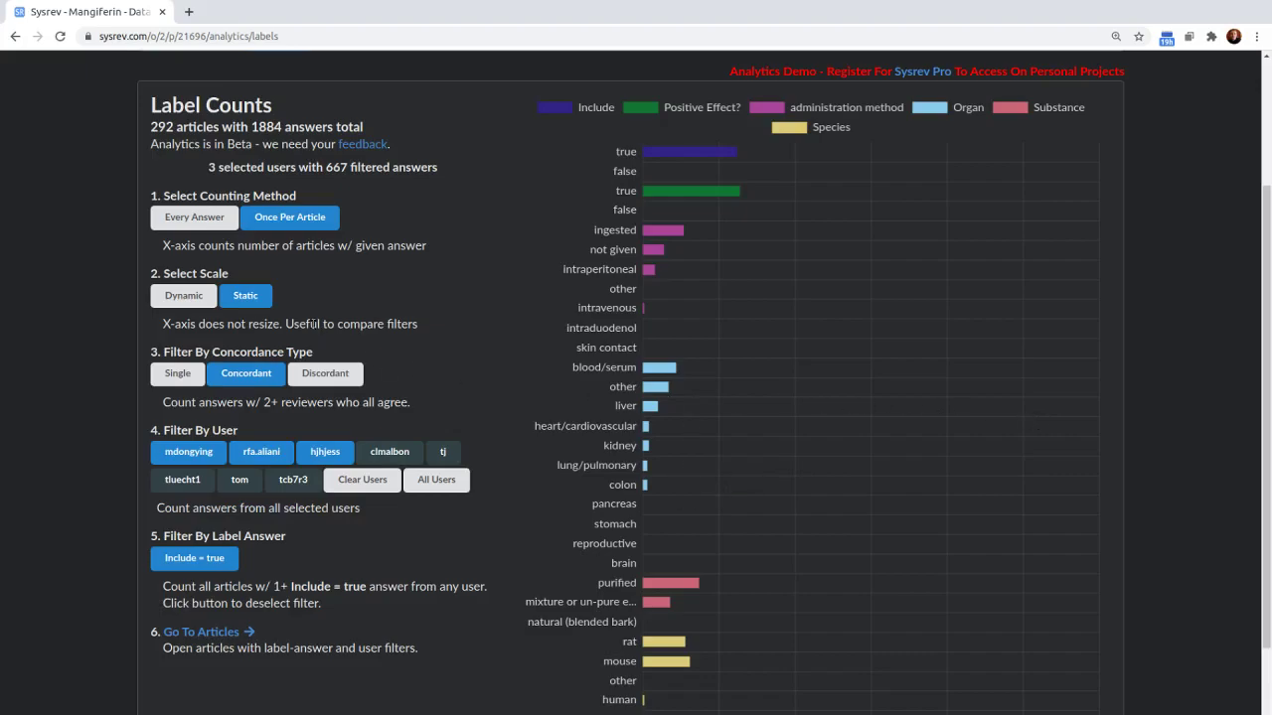
click(184, 295)
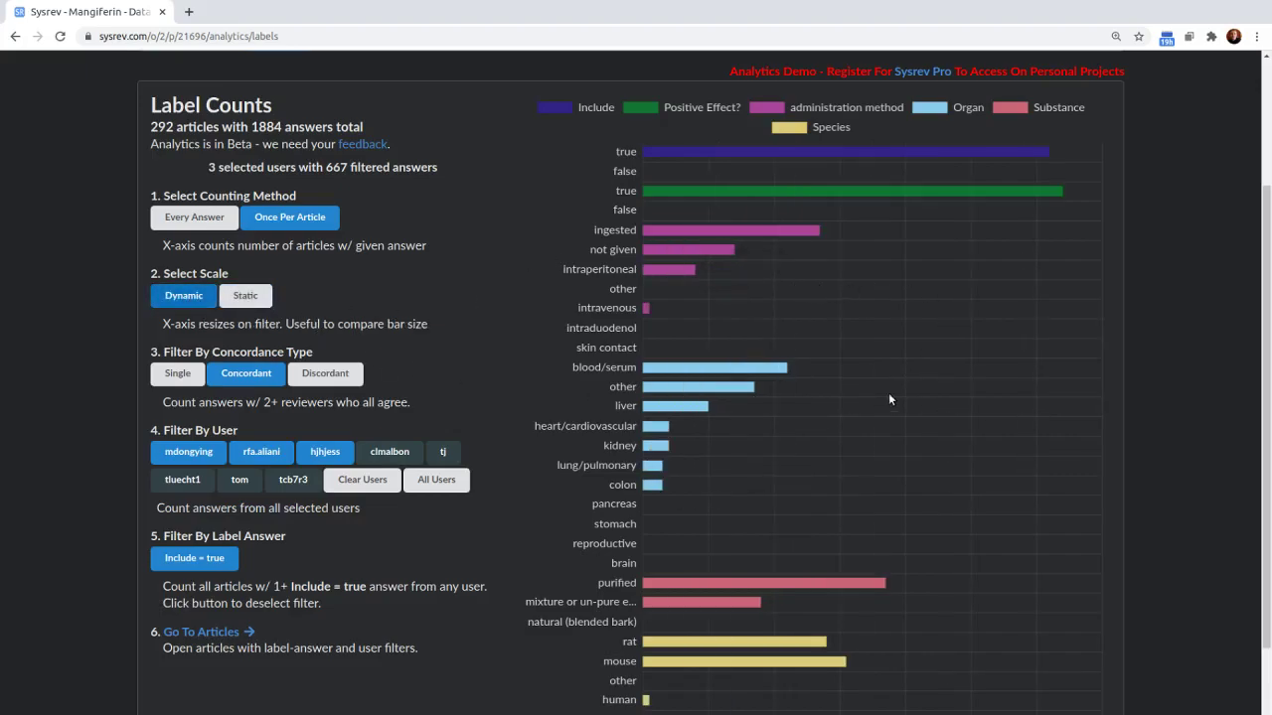
click(187, 558)
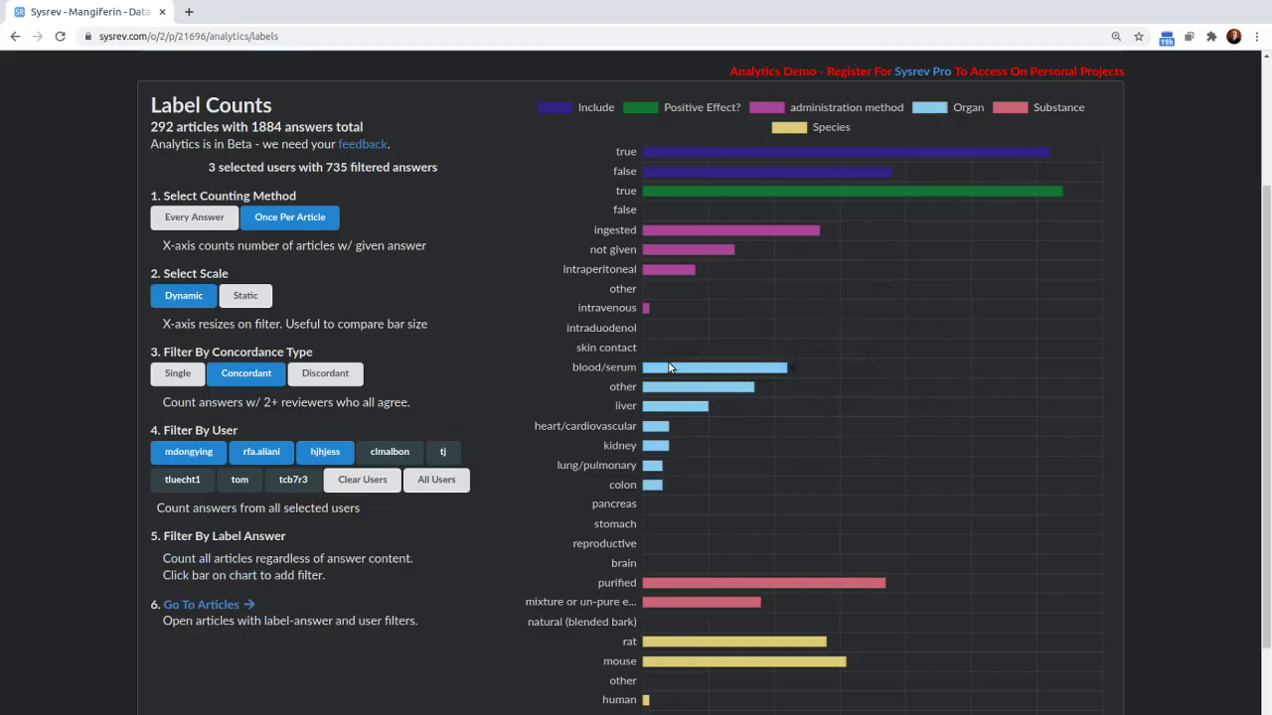
Filter the label counts by Organ = kidney and examine the resulting chart.
mouse_move(698, 371)
click(658, 446)
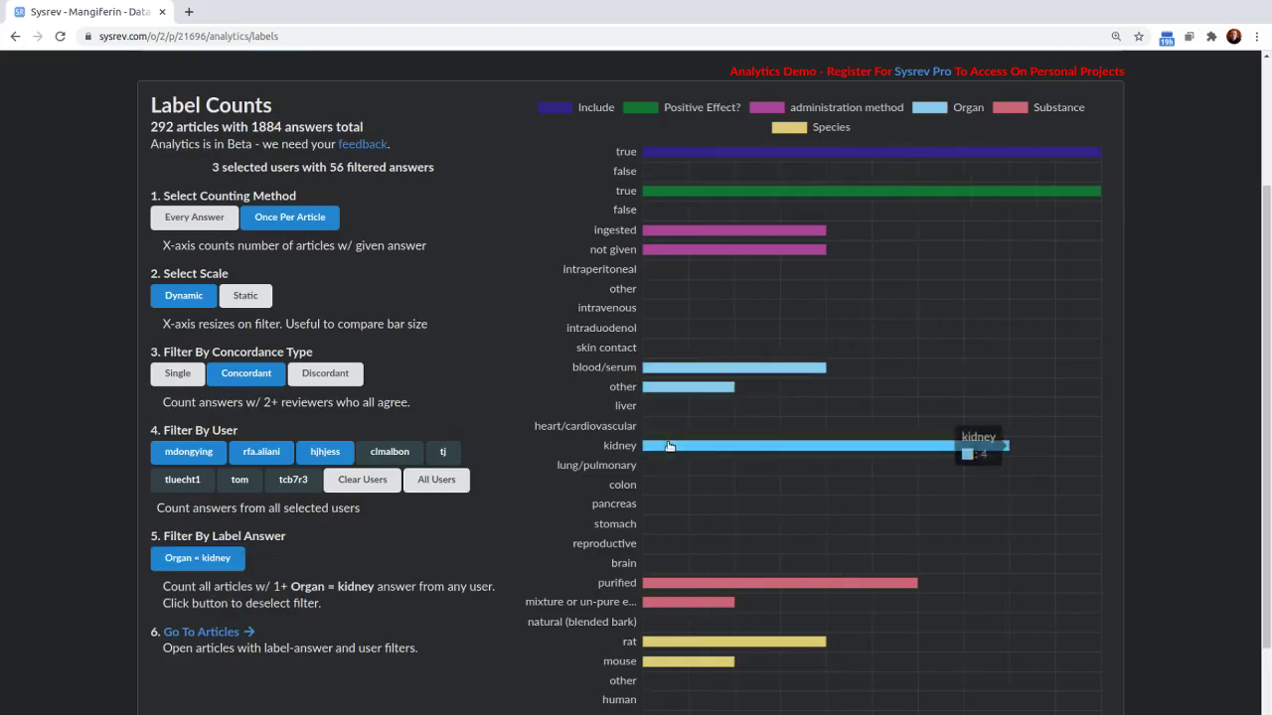
mouse_move(777, 158)
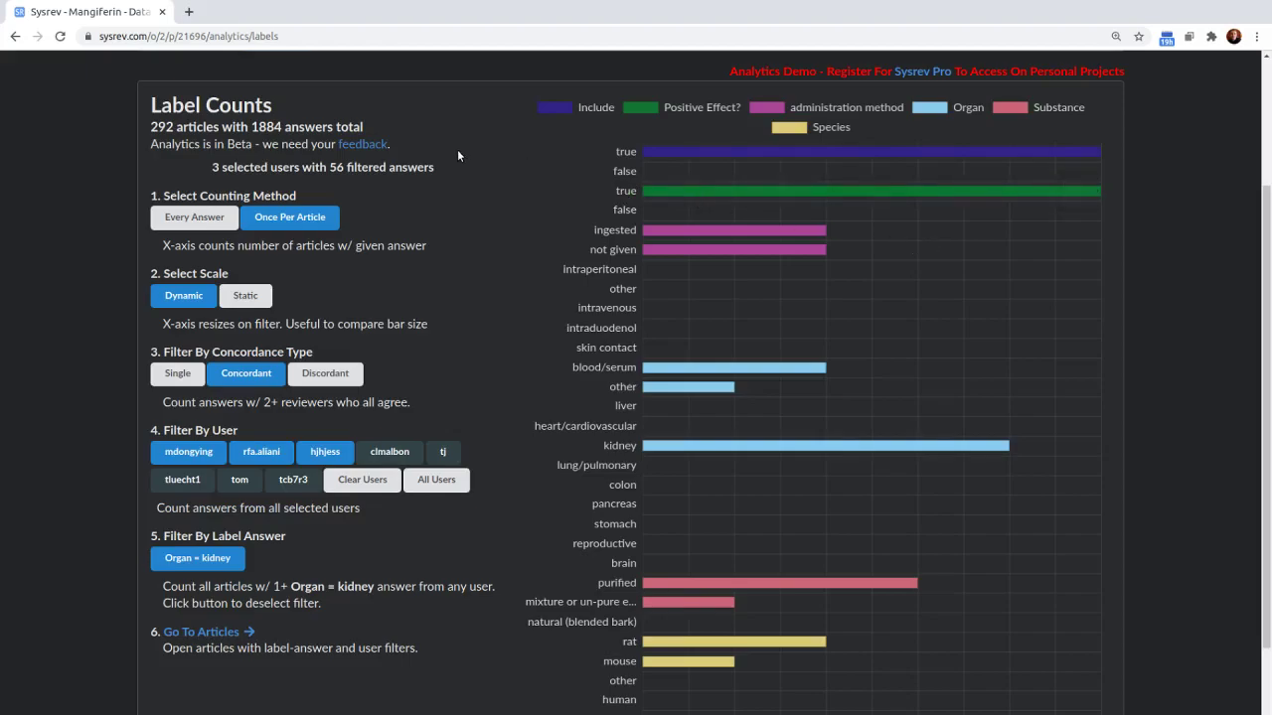
scroll(457, 155, down, 1)
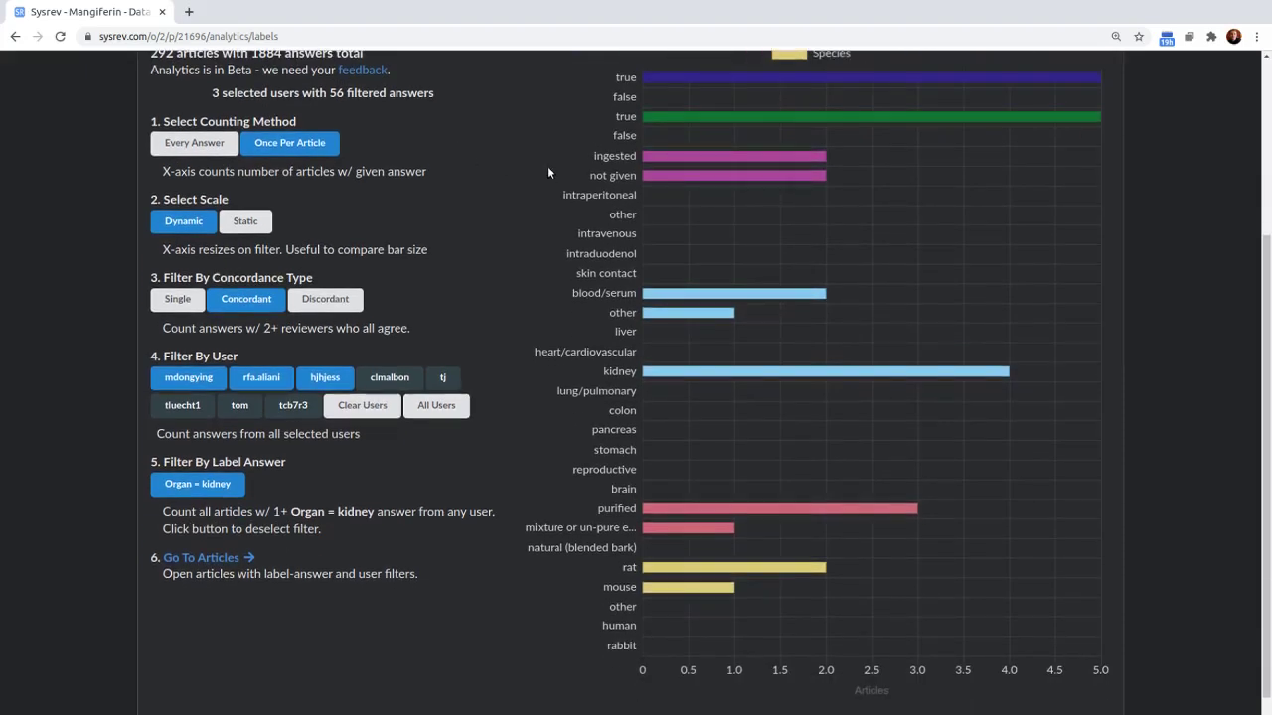
scroll(434, 339, down, 1)
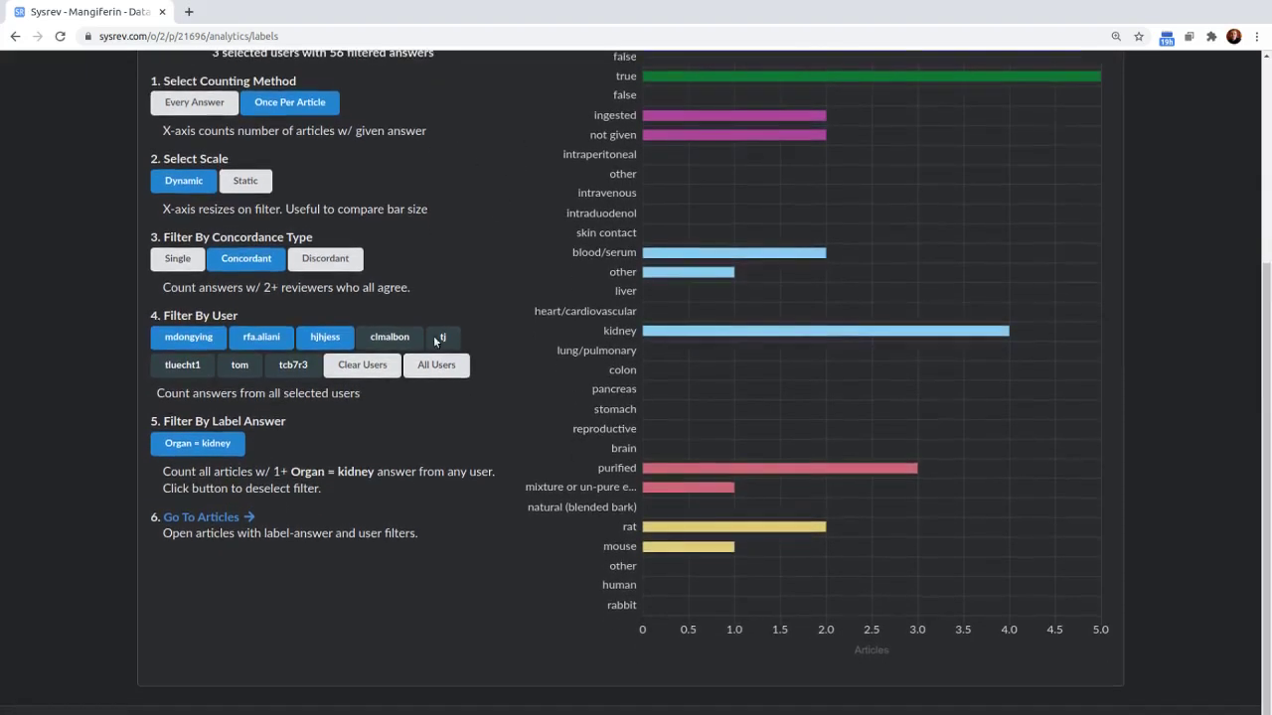
Open the articles matching the label and user filters, view the first article's details, and return to the article list.
click(227, 519)
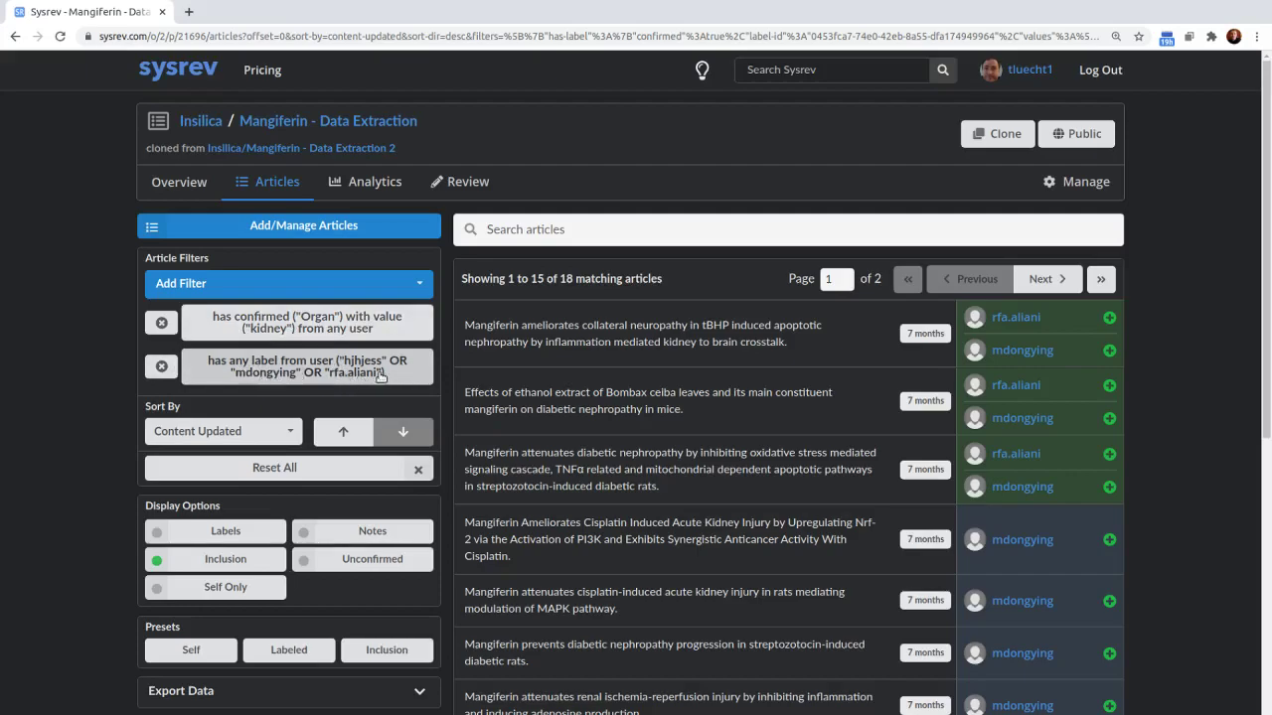
click(707, 343)
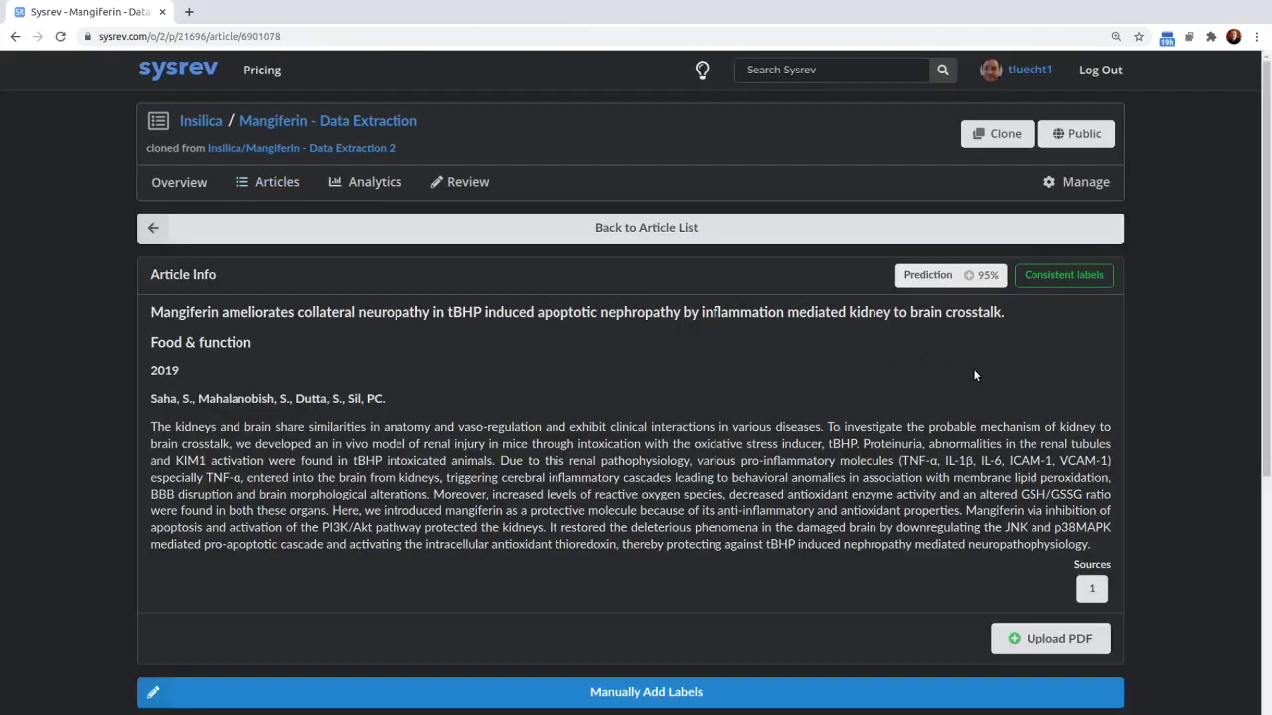
click(407, 232)
scroll(344, 474, down, 1)
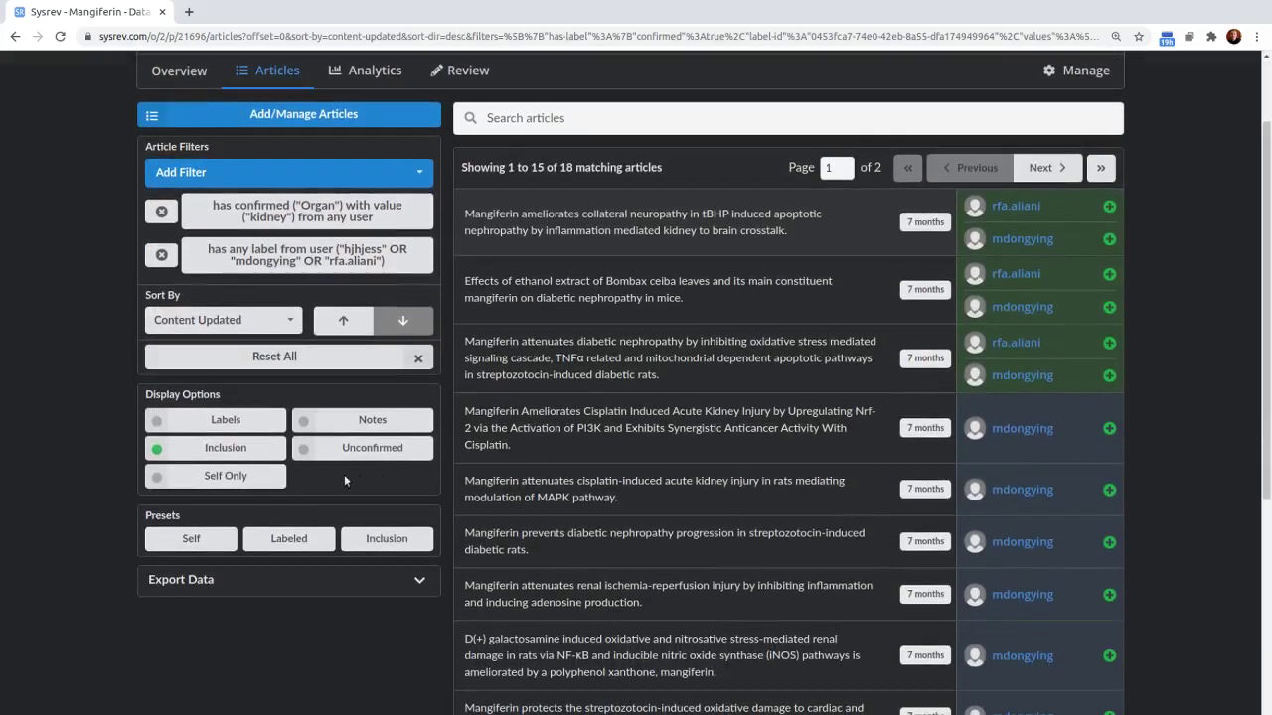
Turn on the Labels display for the filtered articles and compare the reviewers' answers for each article.
click(256, 418)
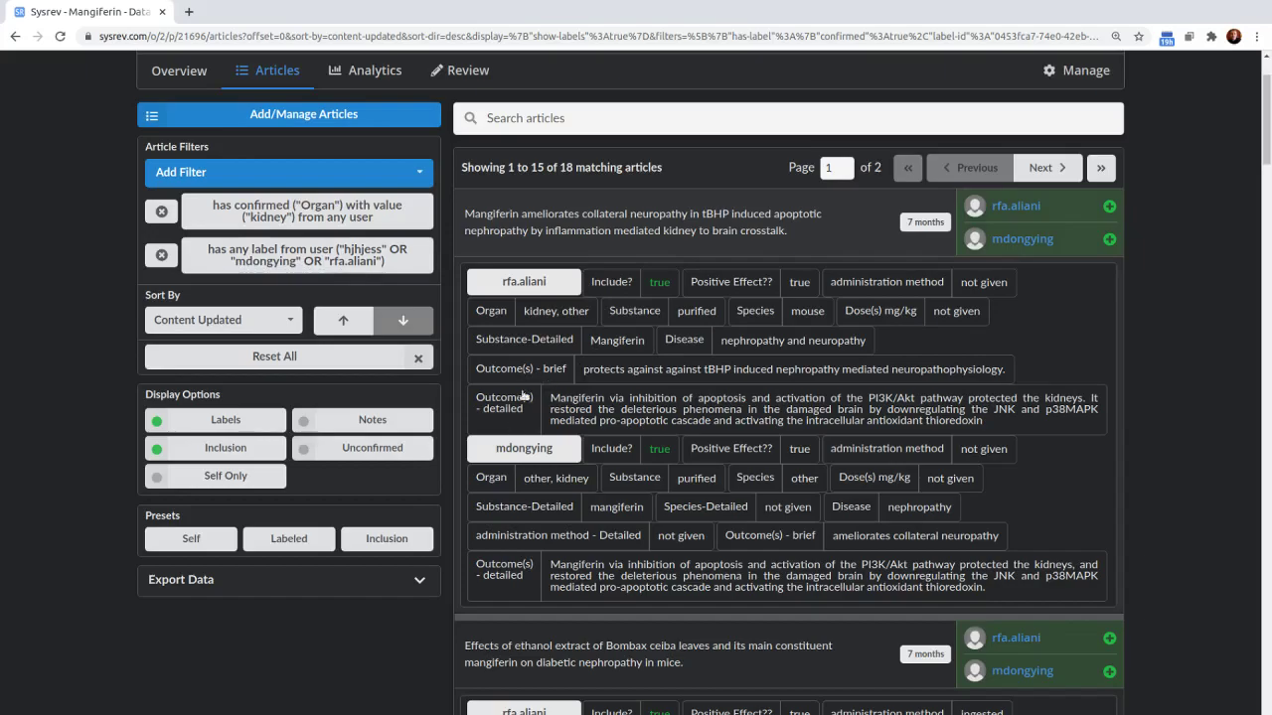
scroll(568, 438, down, 5)
scroll(653, 535, down, 4)
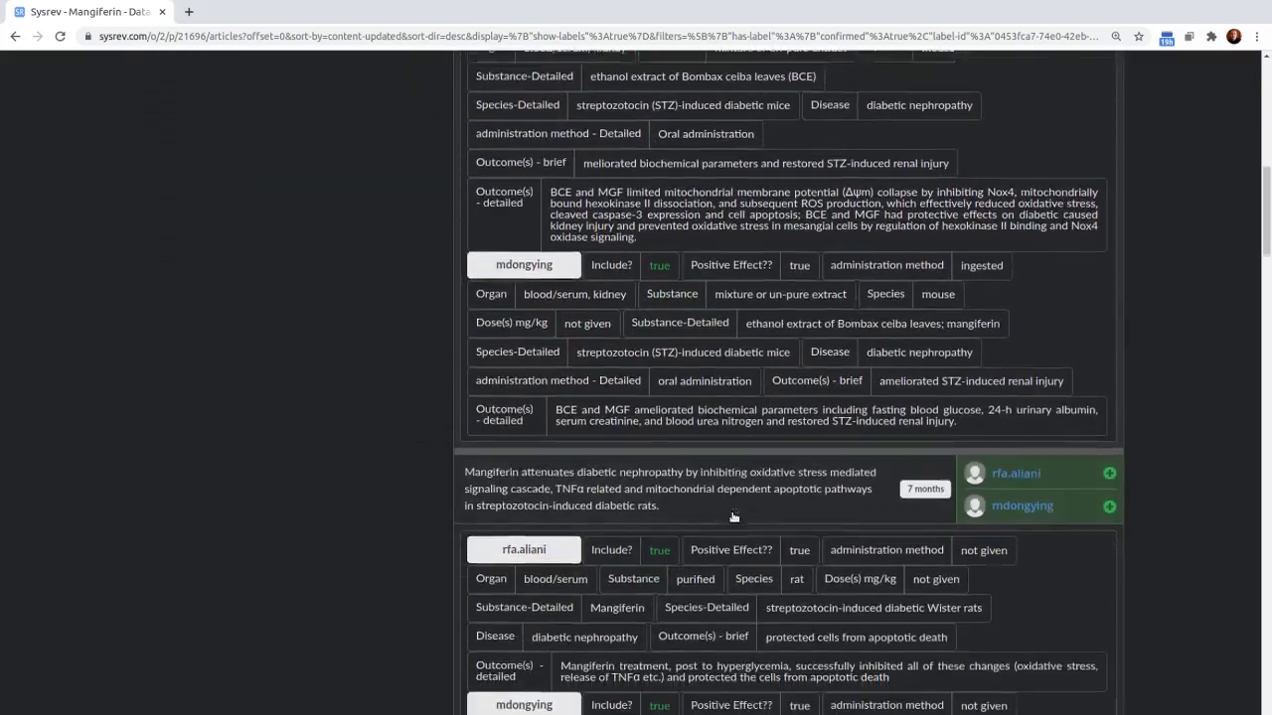
scroll(861, 520, down, 1)
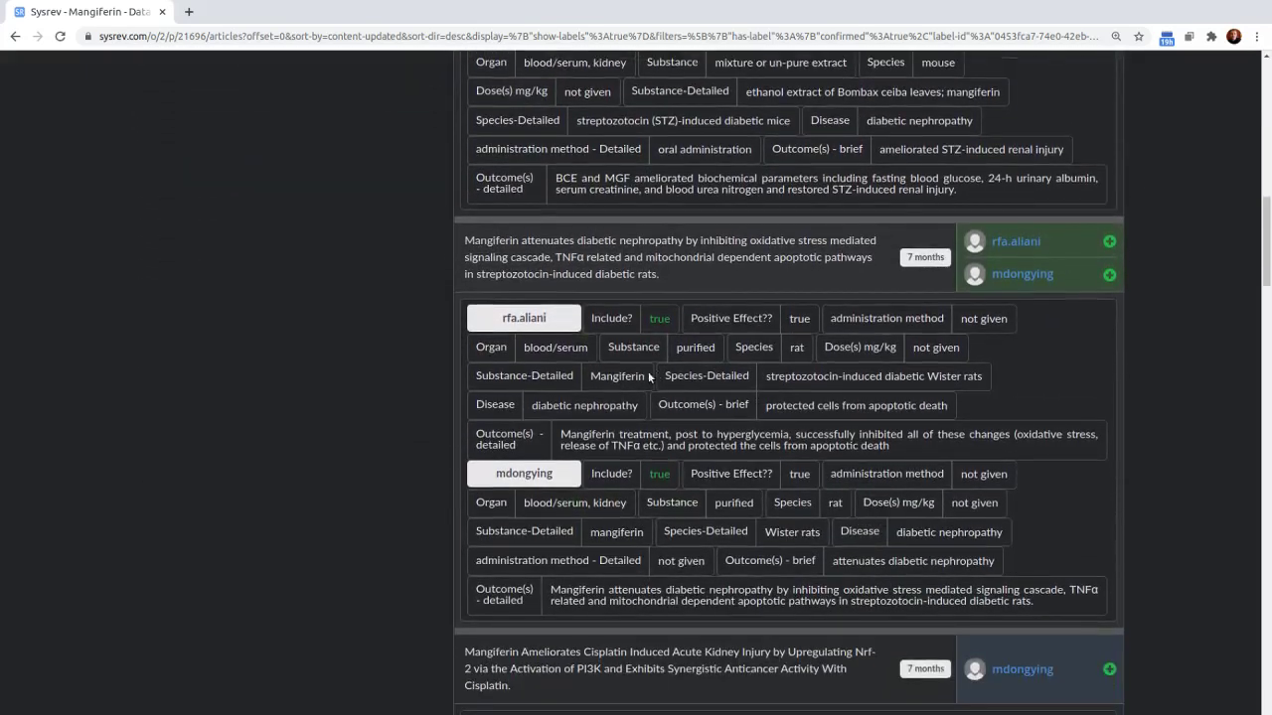
scroll(505, 358, down, 1)
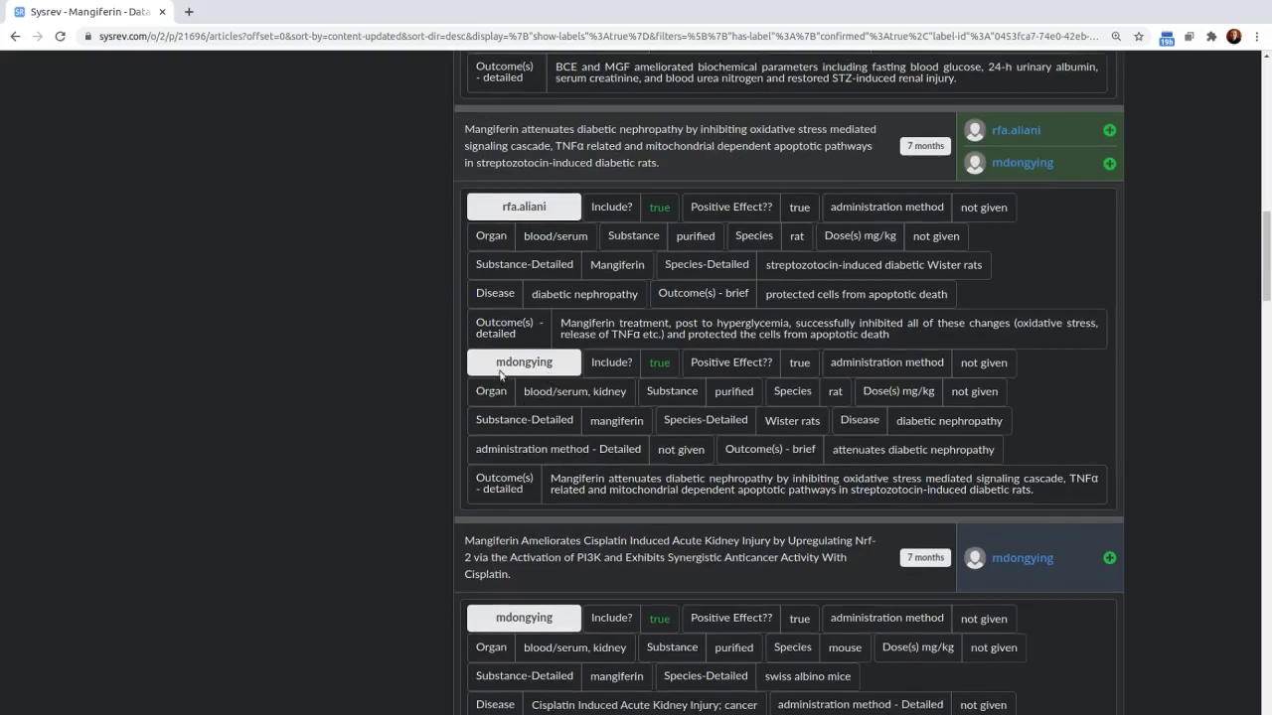
scroll(694, 425, up, 8)
scroll(698, 438, up, 3)
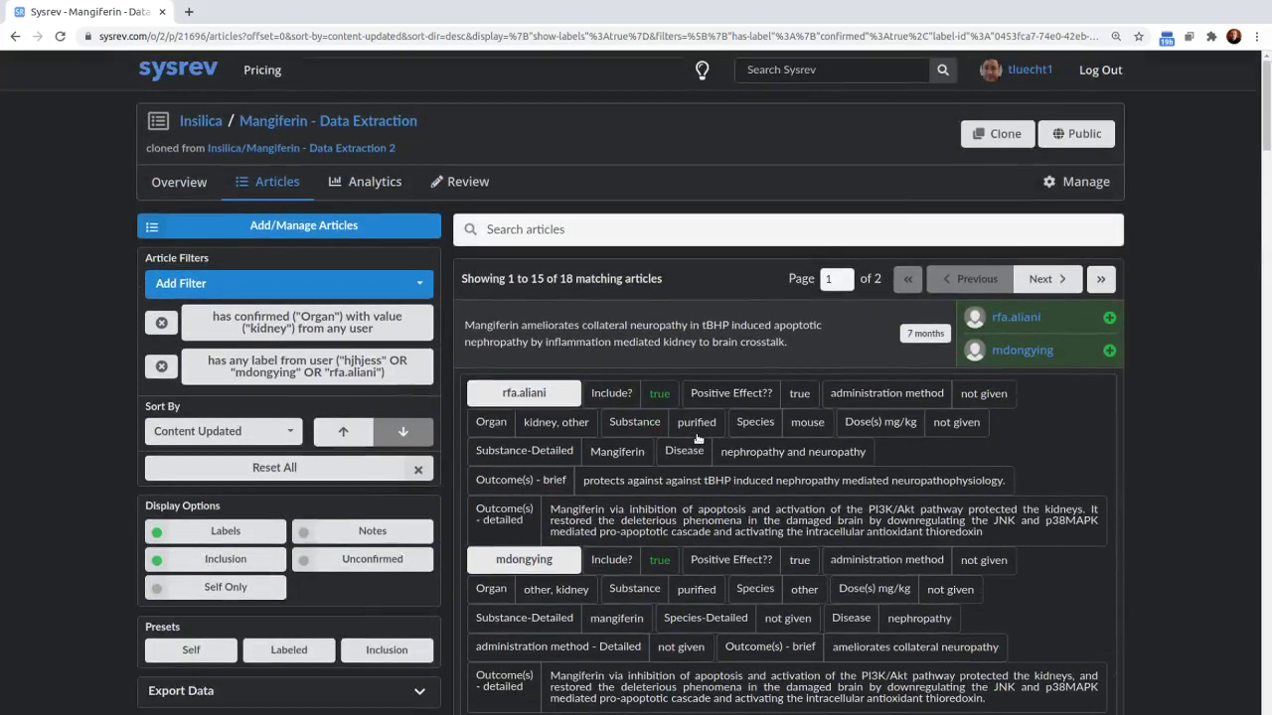
Open the Analytics Feedback page and review the planned features and the survey questions.
click(367, 189)
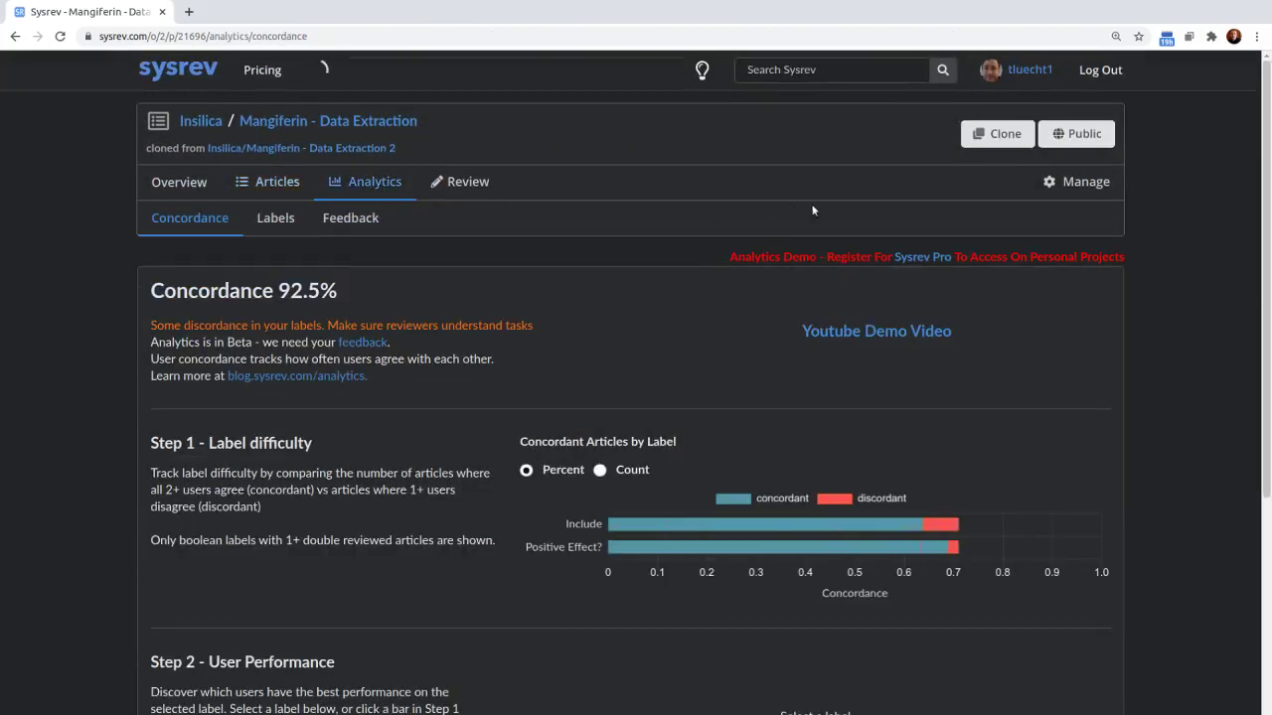
click(350, 218)
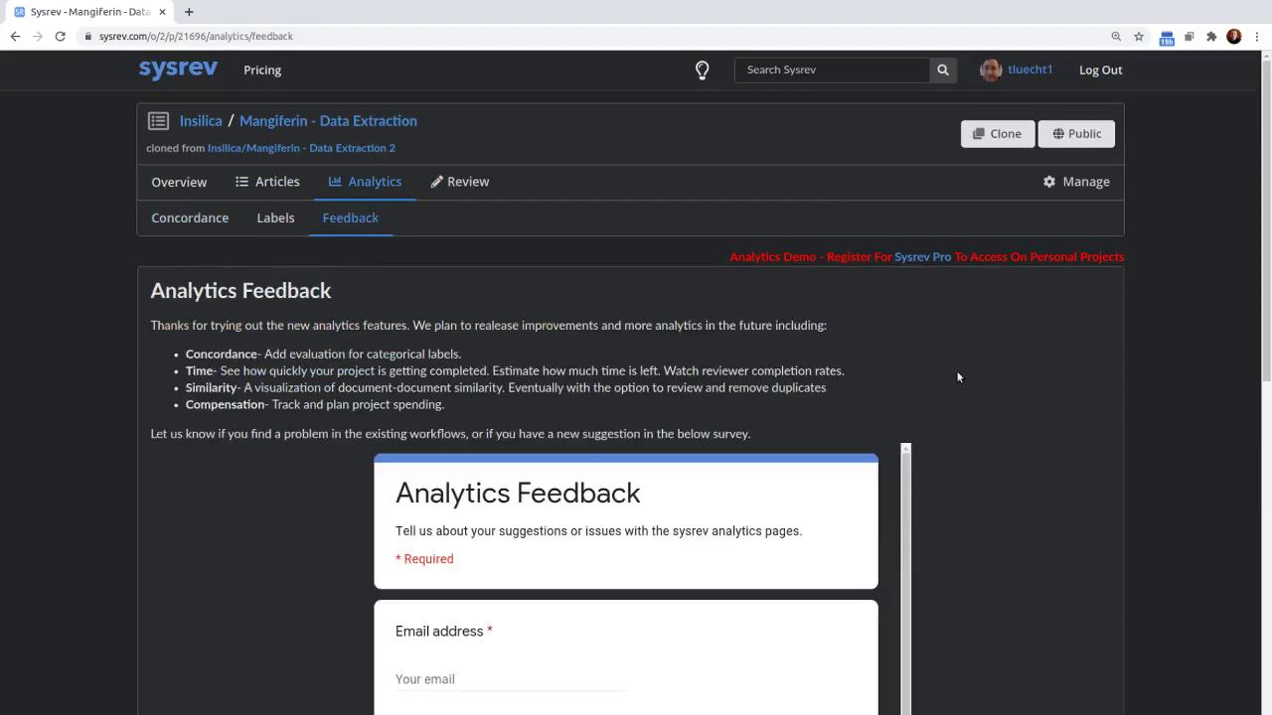
scroll(1102, 403, down, 3)
scroll(1103, 407, down, 3)
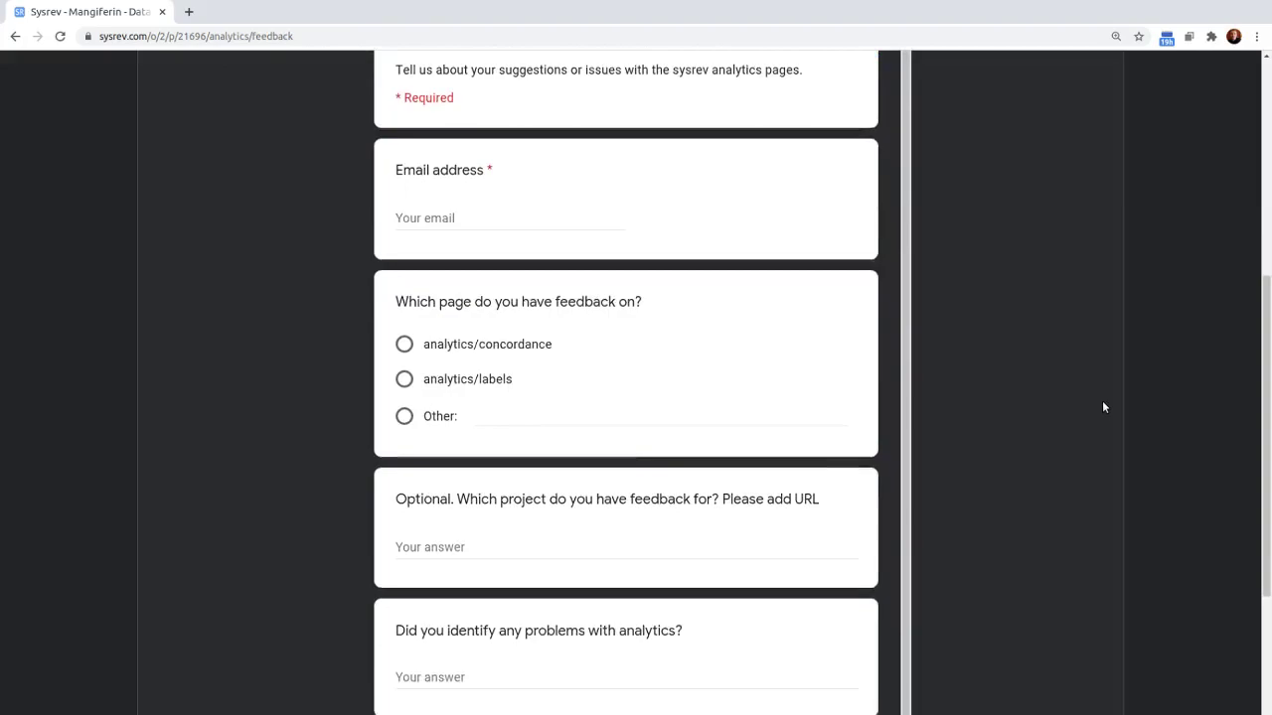
scroll(1103, 407, up, 6)
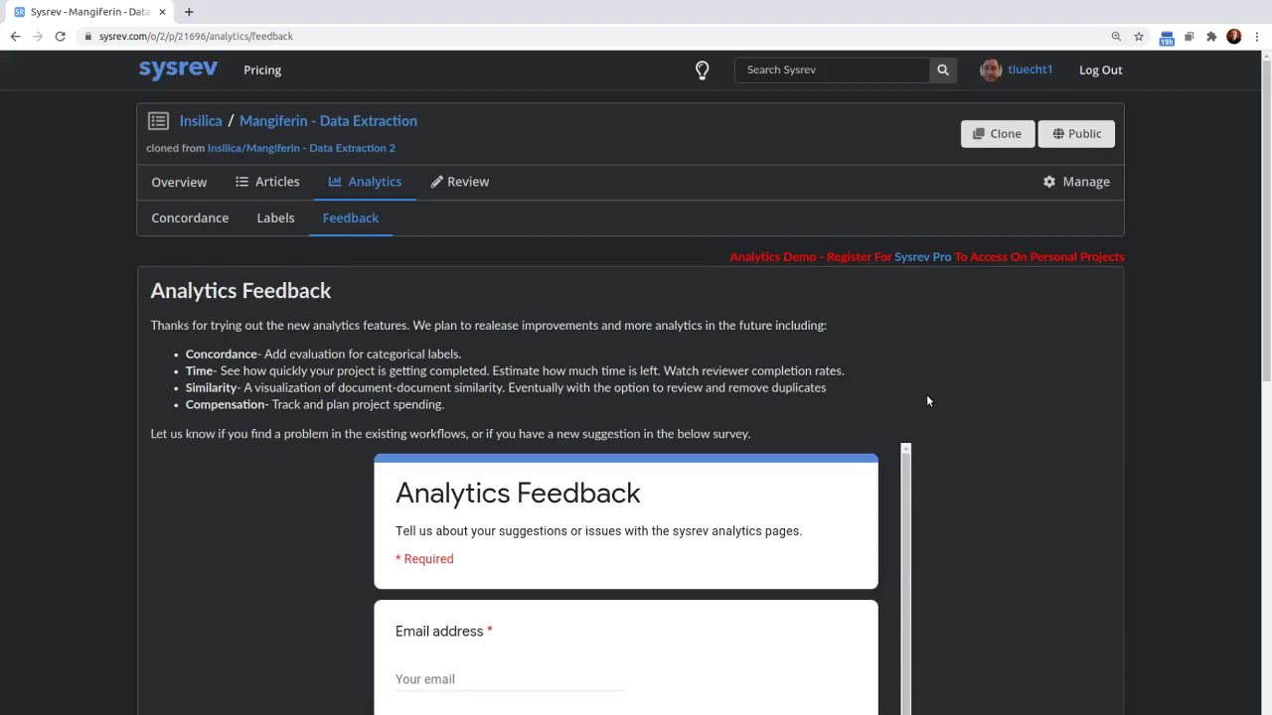
Open the Sysrev pricing page to view the available plans.
click(261, 71)
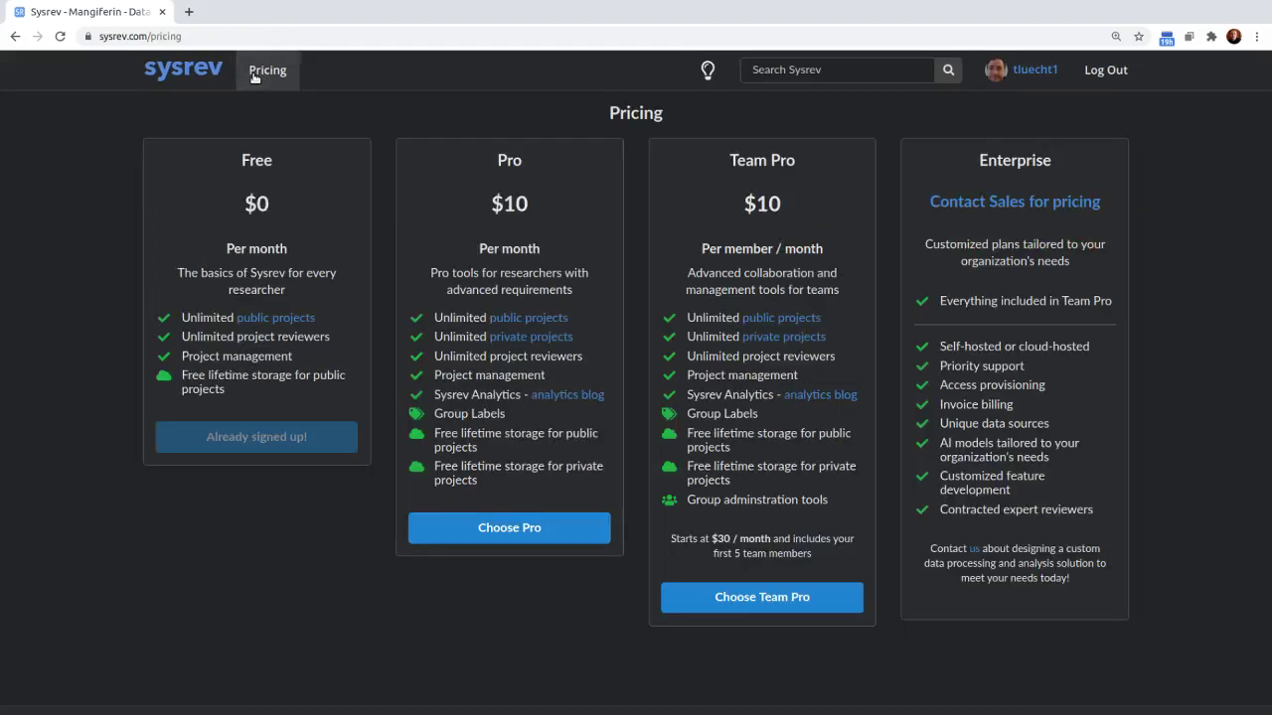